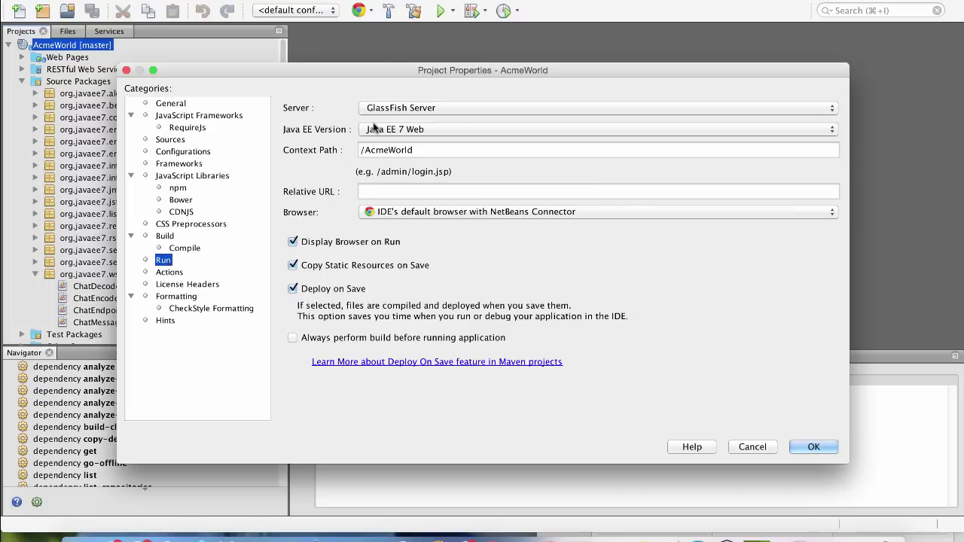
# Accept the AcmeWorld project properties and open a profiling session for the project
pyautogui.click(821, 452)
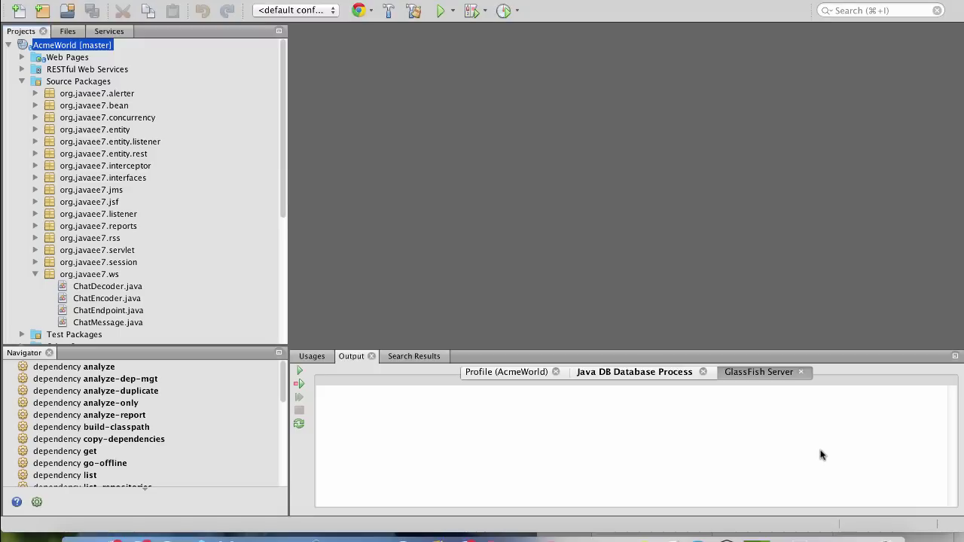
pyautogui.rightClick(81, 49)
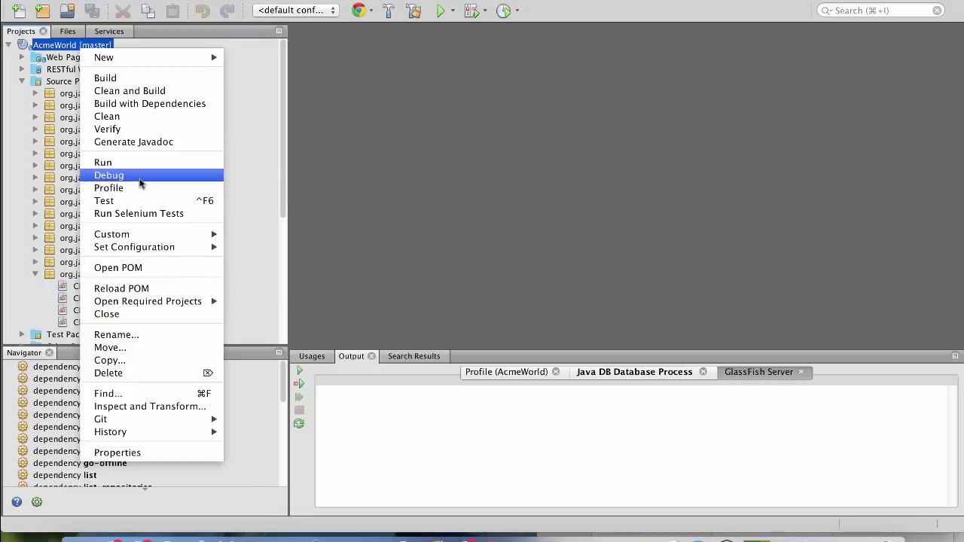
pyautogui.click(109, 188)
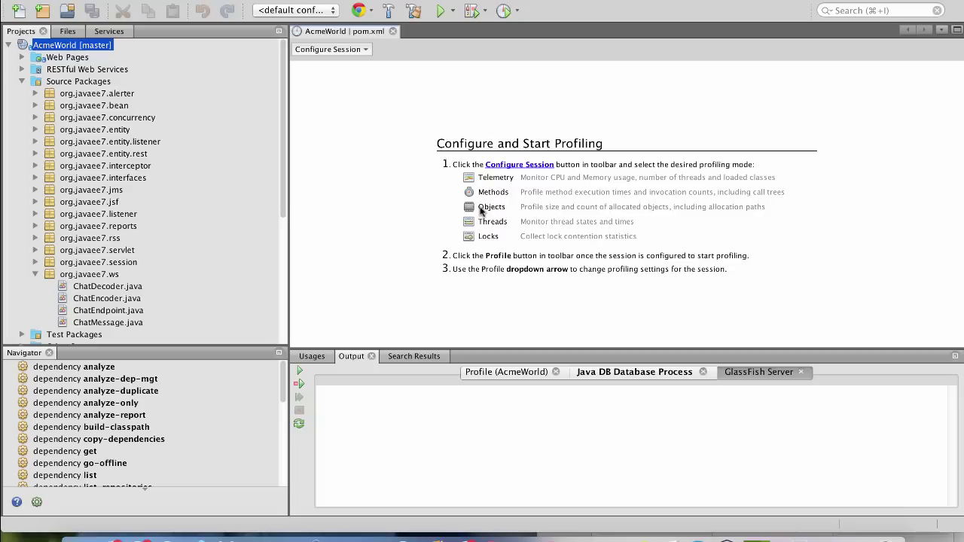
# Configure the profiling session for Telemetry and start profiling AcmeWorld
pyautogui.click(318, 53)
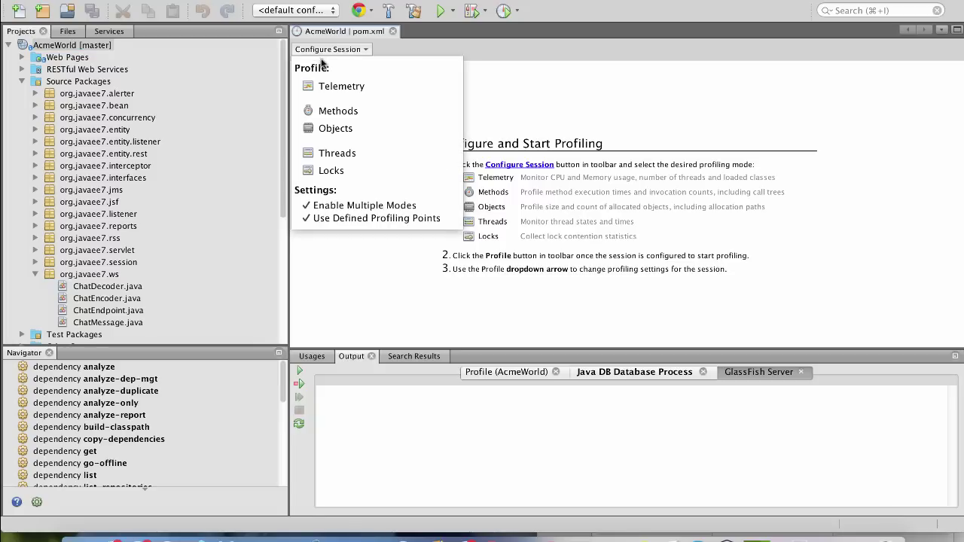
pyautogui.click(331, 86)
pyautogui.click(336, 50)
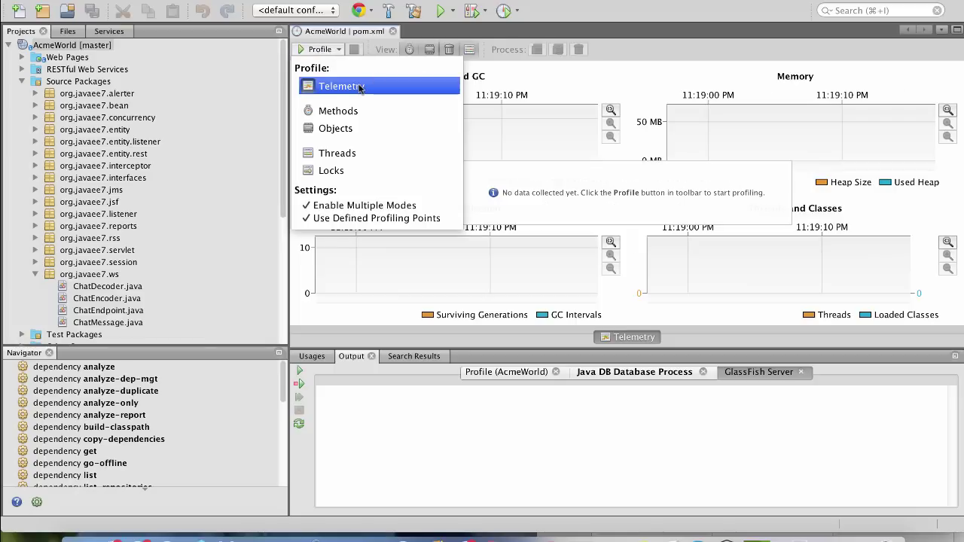
pyautogui.click(539, 85)
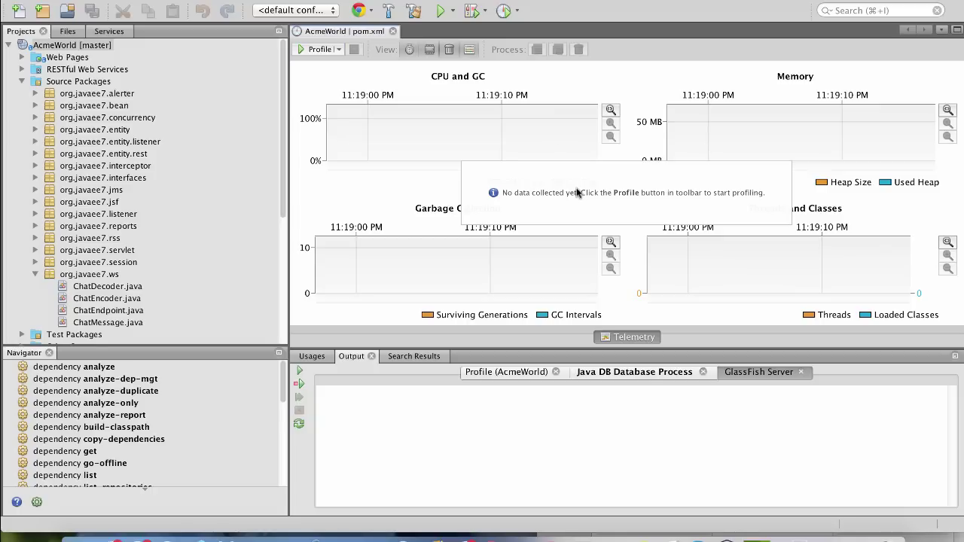
pyautogui.click(304, 51)
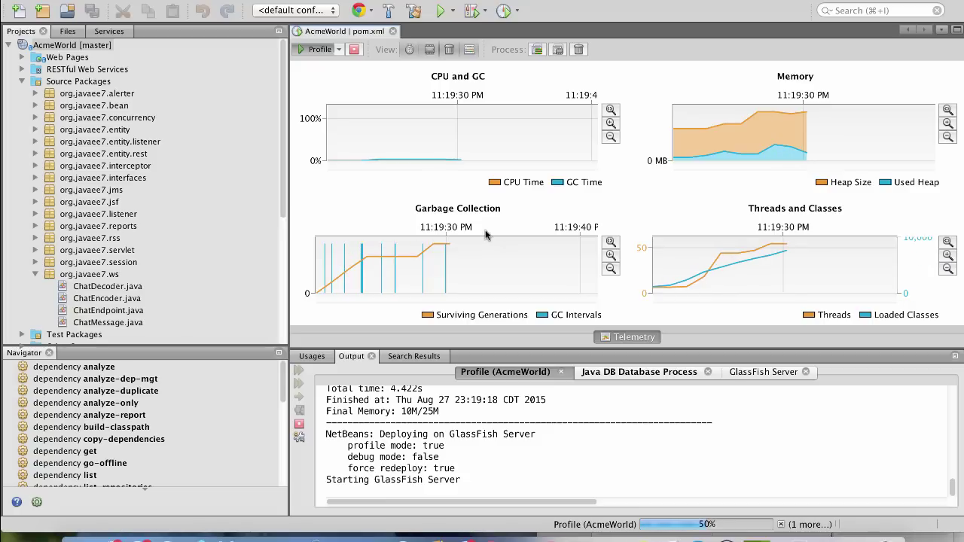
# Try the zoom levels of the CPU and GC graph, scale it to fit, and zoom in on the Memory graph
pyautogui.click(609, 123)
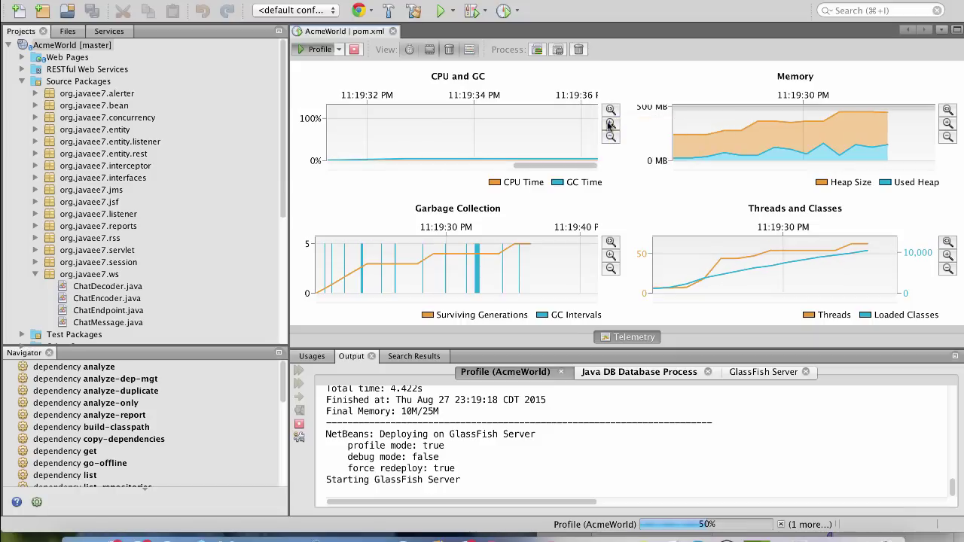
pyautogui.click(610, 136)
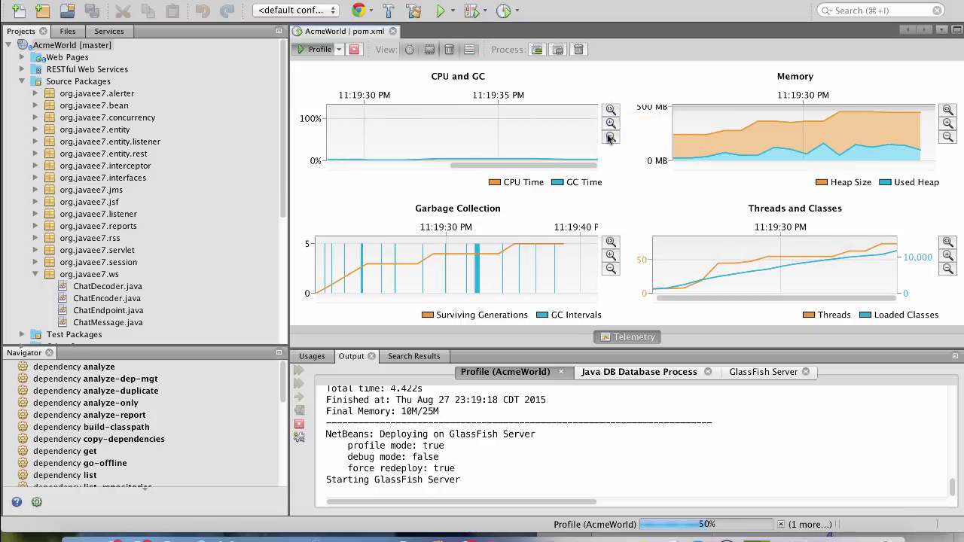
pyautogui.click(610, 137)
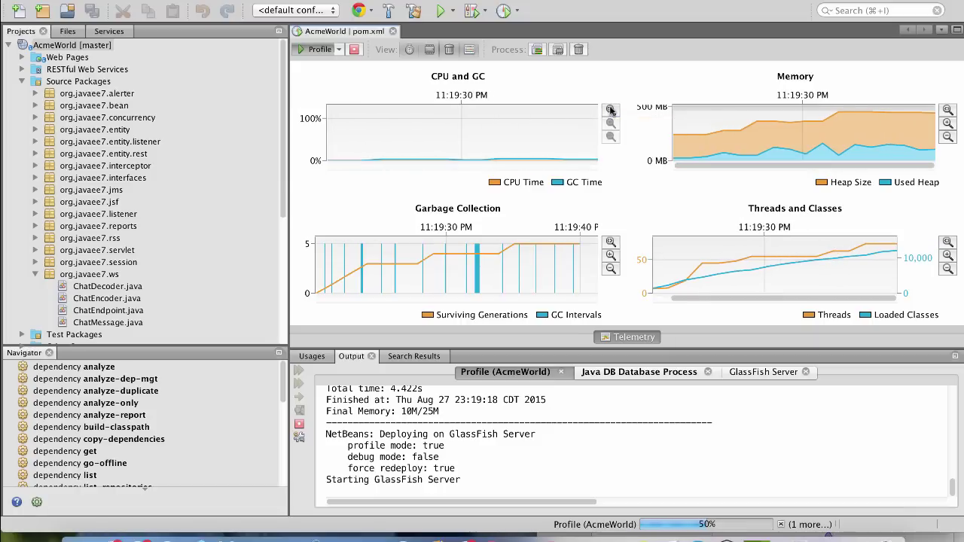
pyautogui.click(948, 124)
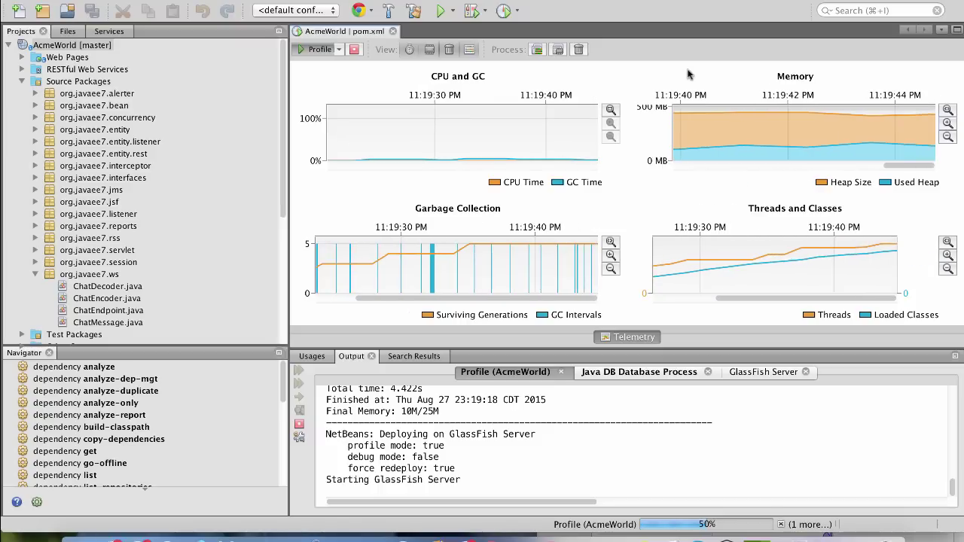
pyautogui.moveTo(531, 122)
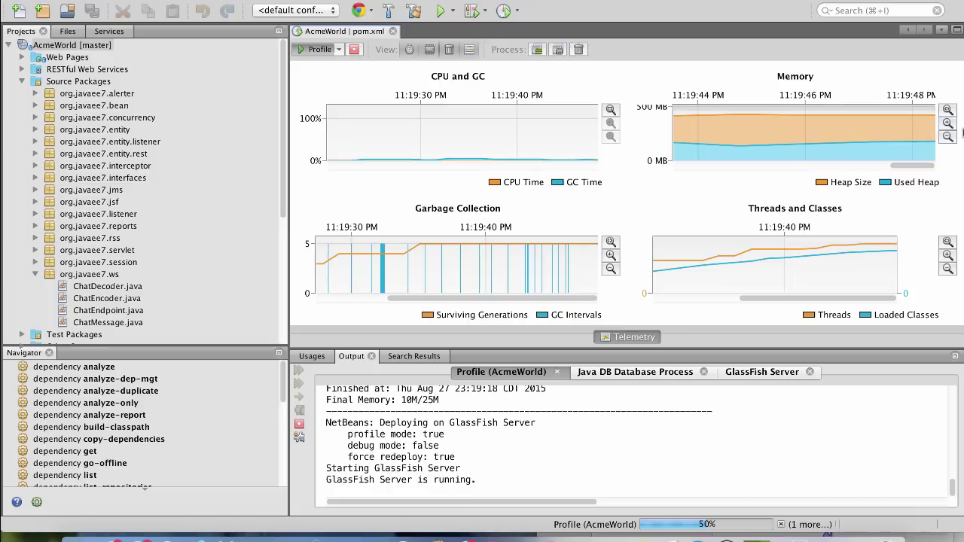
pyautogui.click(947, 122)
pyautogui.moveTo(872, 123)
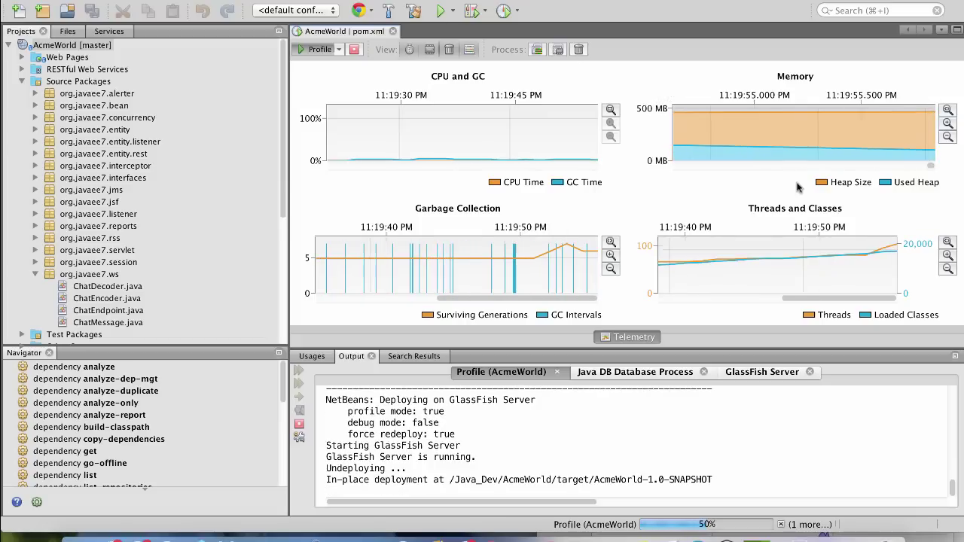
# Examine the readings at points along the Threads and Classes, CPU and GC, and Garbage Collection graphs
pyautogui.moveTo(727, 253)
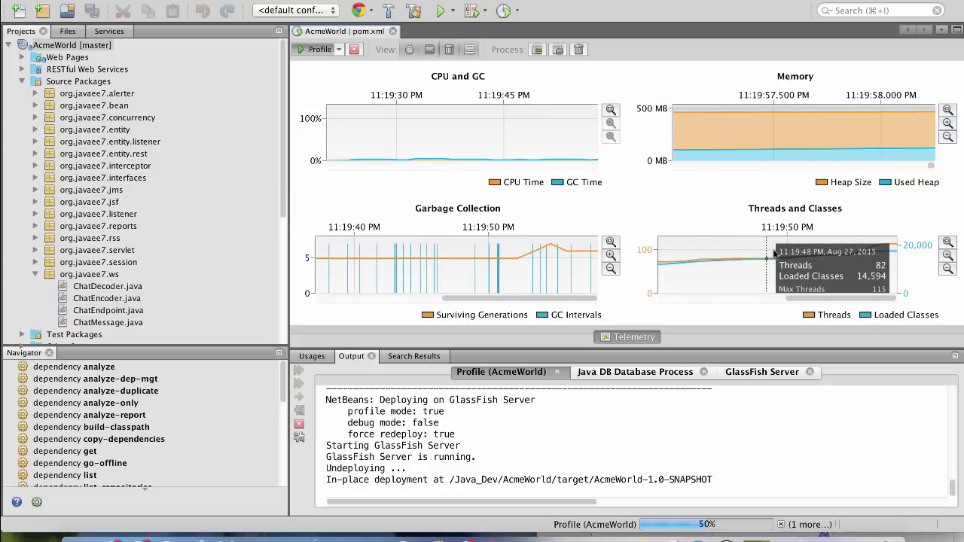
pyautogui.moveTo(512, 131)
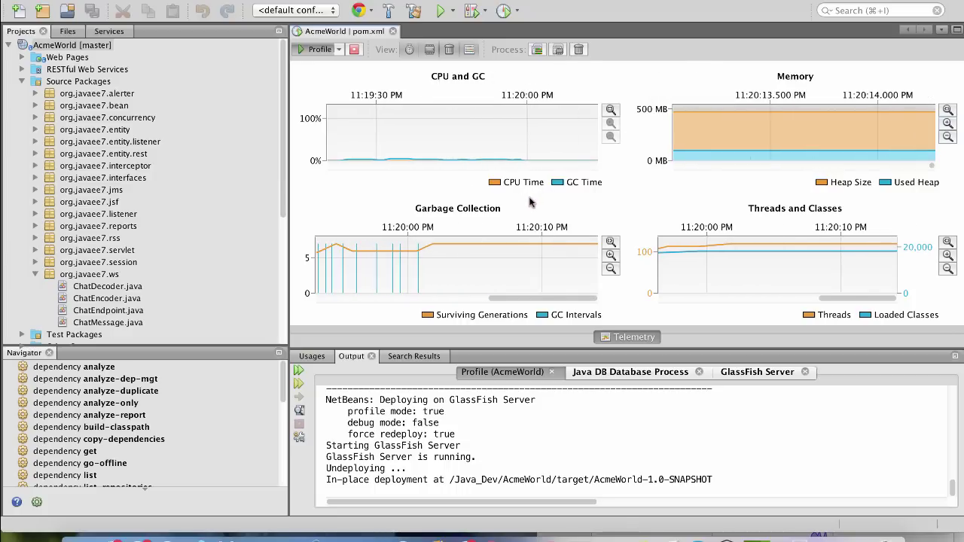
pyautogui.moveTo(498, 270)
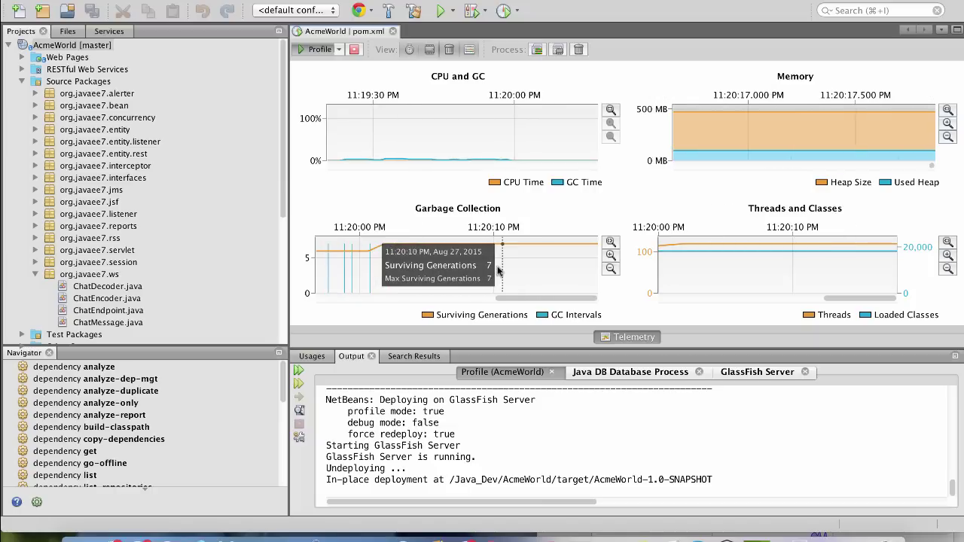
pyautogui.moveTo(807, 252)
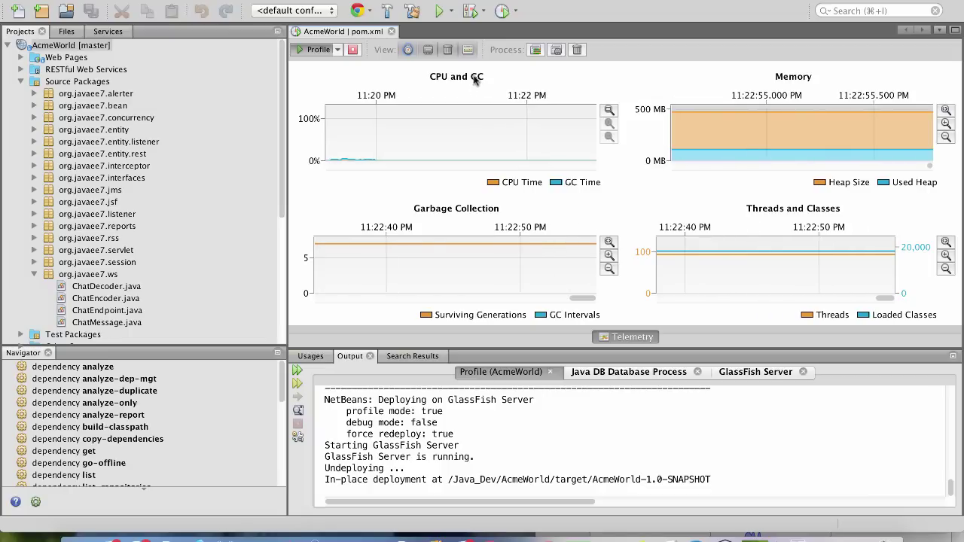
# Hide the Memory, Garbage Collection, and Threads and Classes graphs and show each of them again
pyautogui.click(427, 49)
pyautogui.click(427, 51)
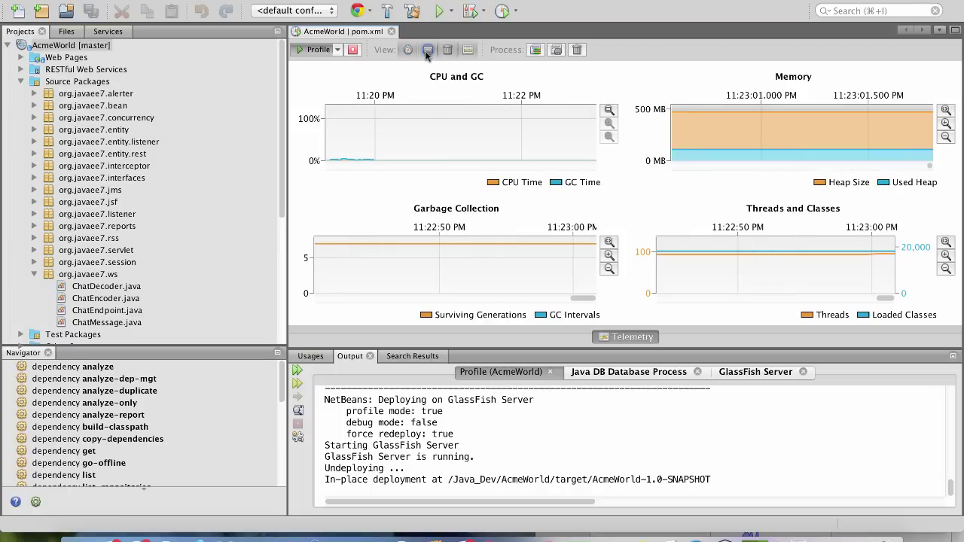
pyautogui.click(447, 50)
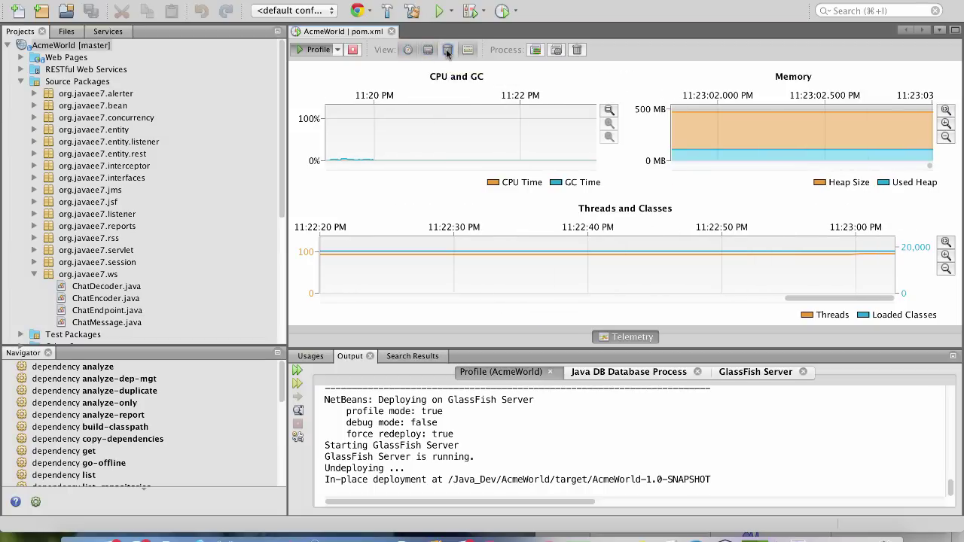
pyautogui.click(468, 50)
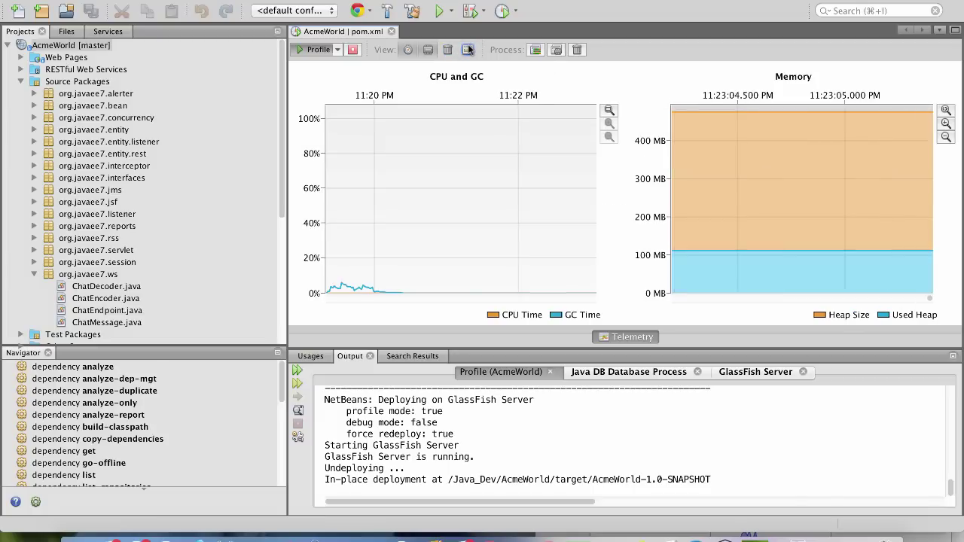
pyautogui.click(427, 49)
pyautogui.click(427, 50)
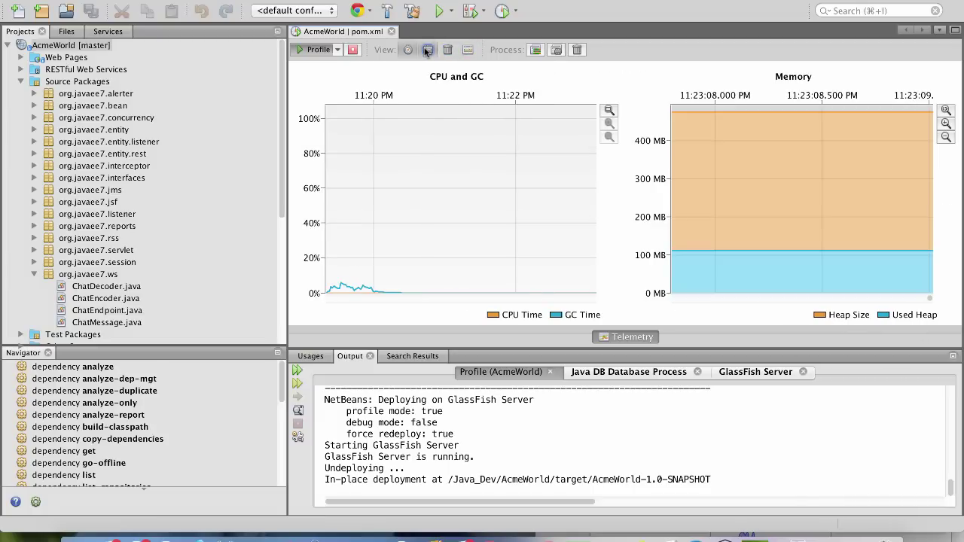
pyautogui.click(447, 50)
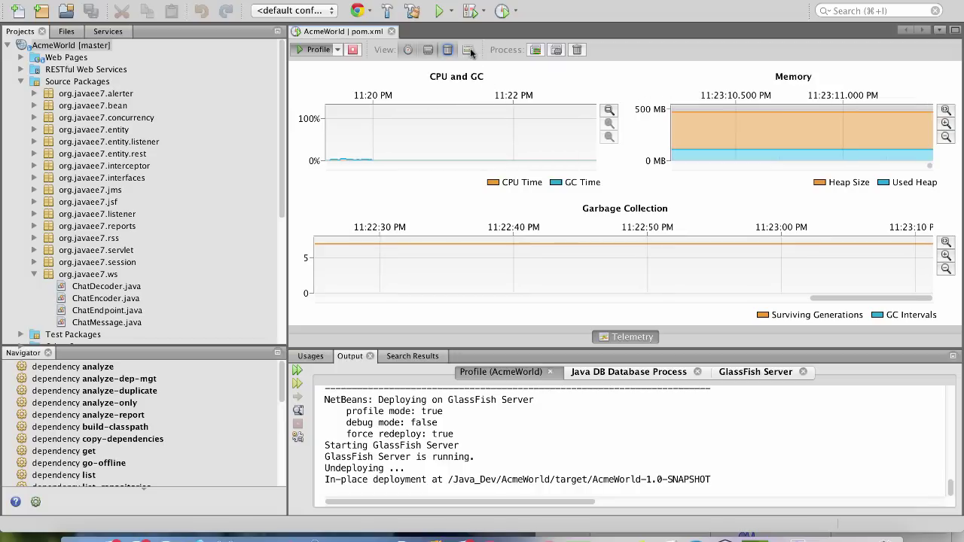
pyautogui.click(468, 49)
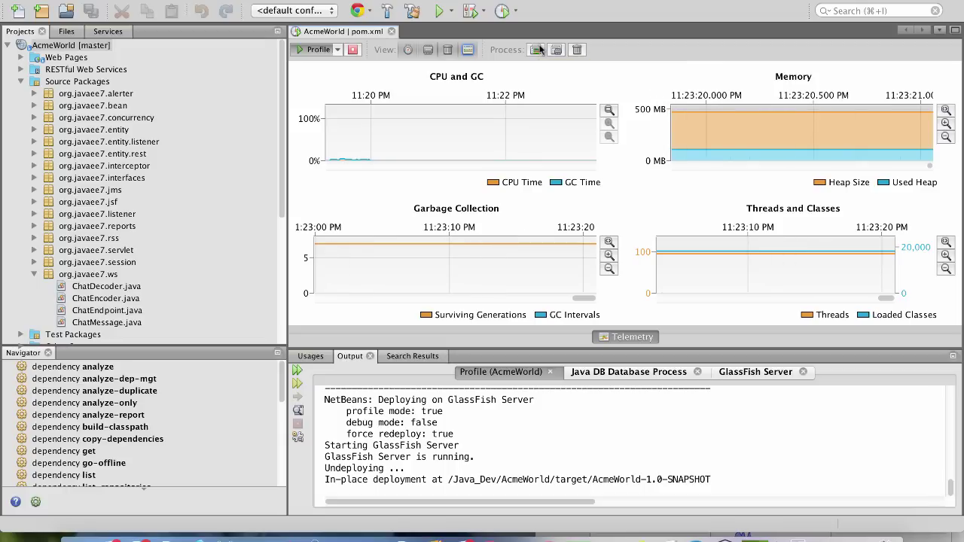
# Run garbage collection twice on the profiled process
pyautogui.click(577, 50)
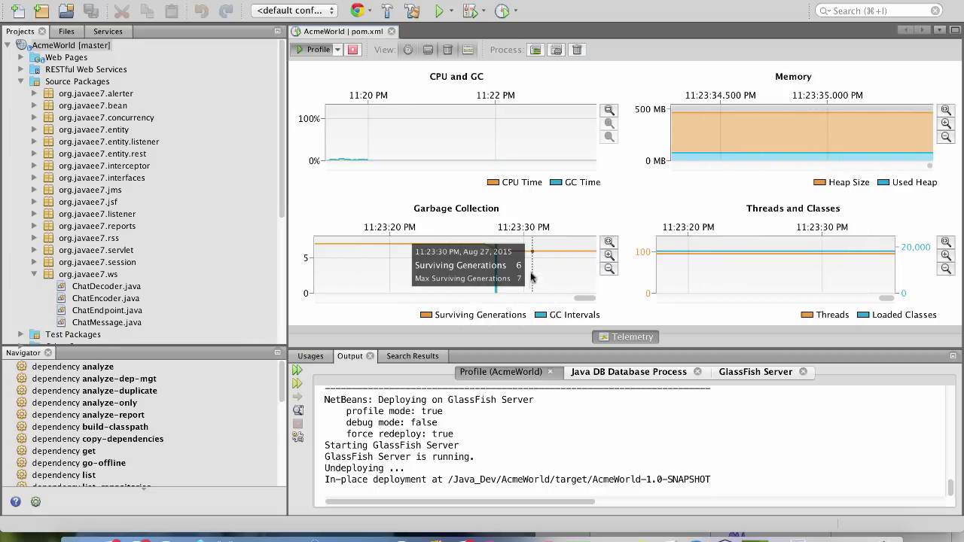
pyautogui.click(577, 50)
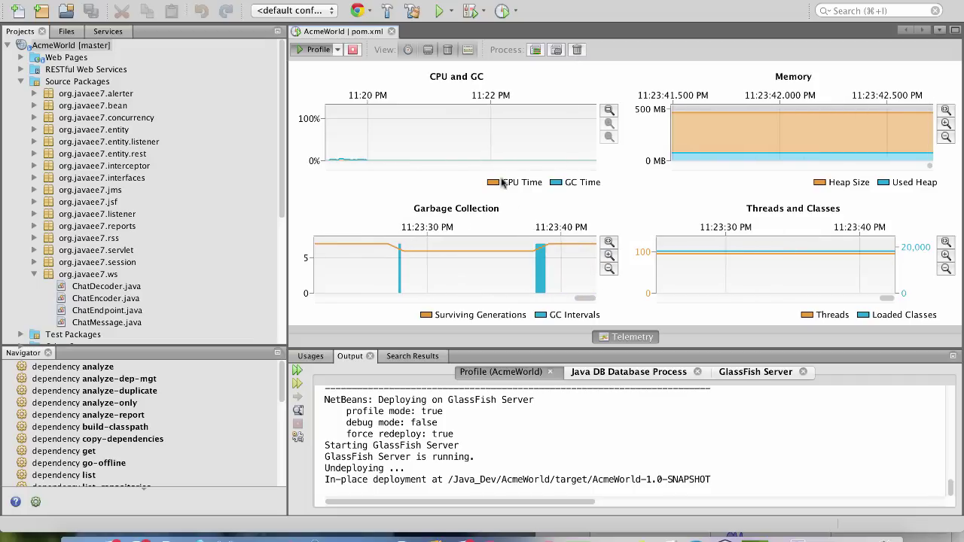
# Add the Objects mode to the profiling session and set it to profile Selected classes
pyautogui.click(337, 51)
pyautogui.click(330, 129)
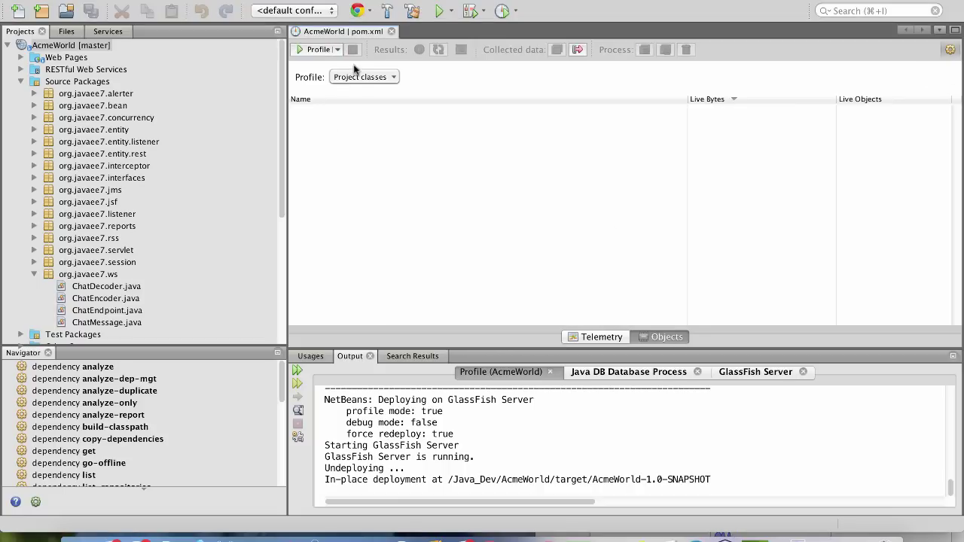
pyautogui.click(391, 78)
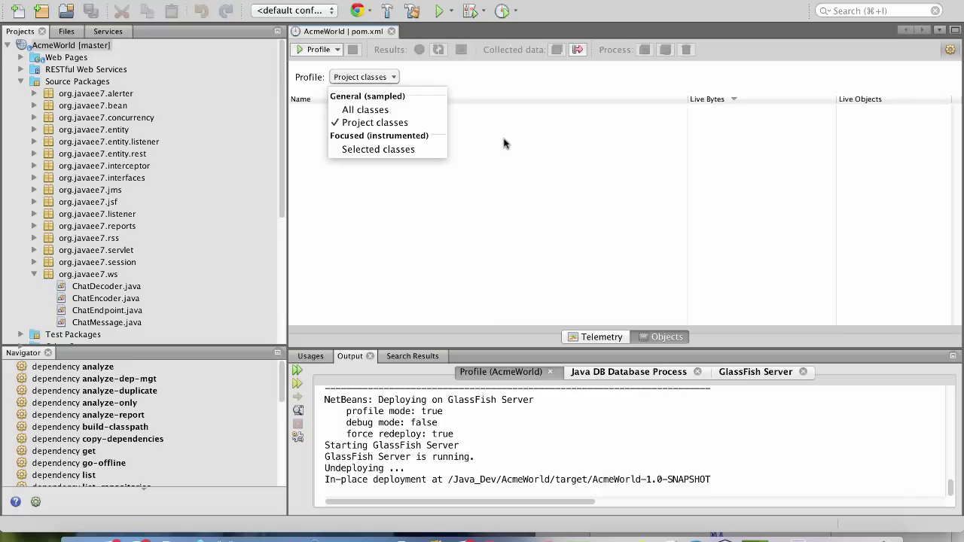
pyautogui.click(392, 153)
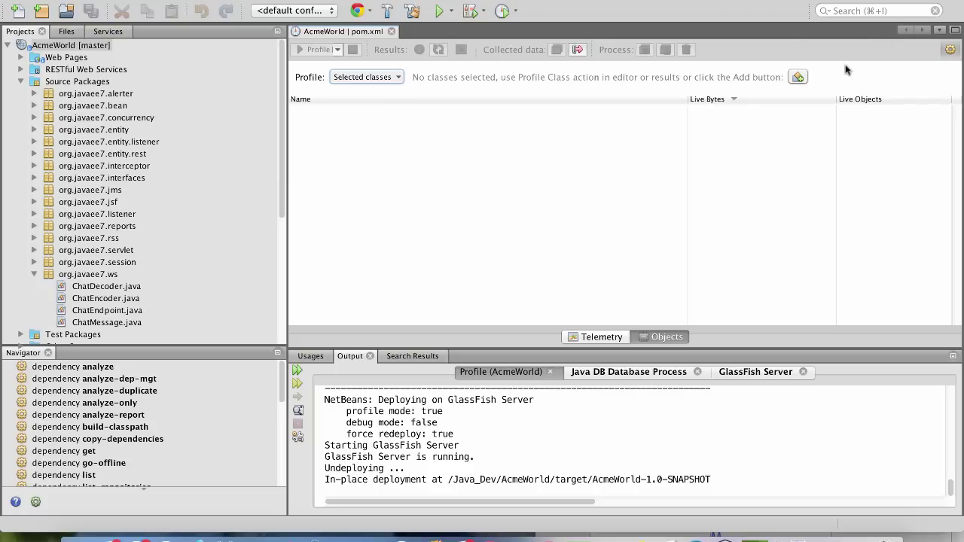
# Start adding a class to profile and select Promotion from AcmeWorld's org.javaee7.bean package
pyautogui.click(797, 78)
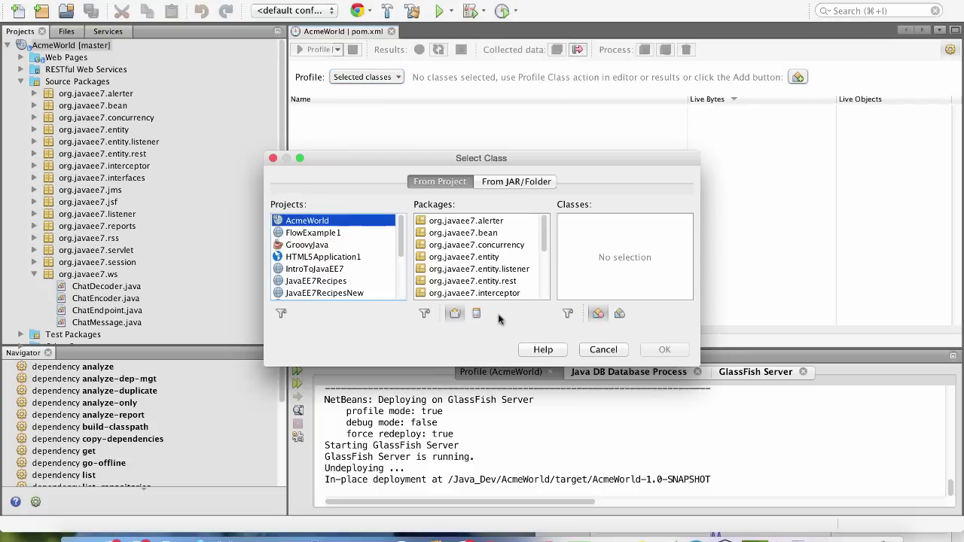
pyautogui.click(463, 245)
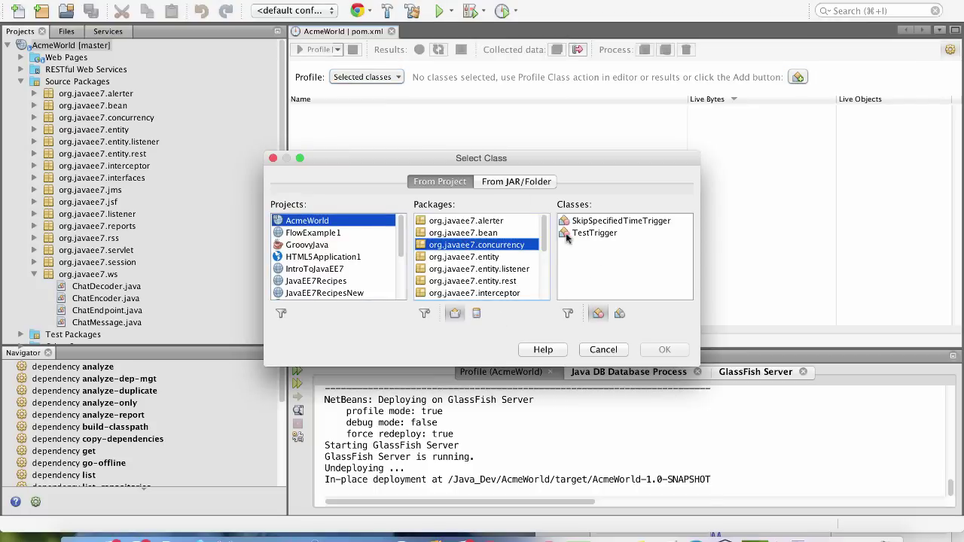
pyautogui.click(598, 233)
pyautogui.click(480, 233)
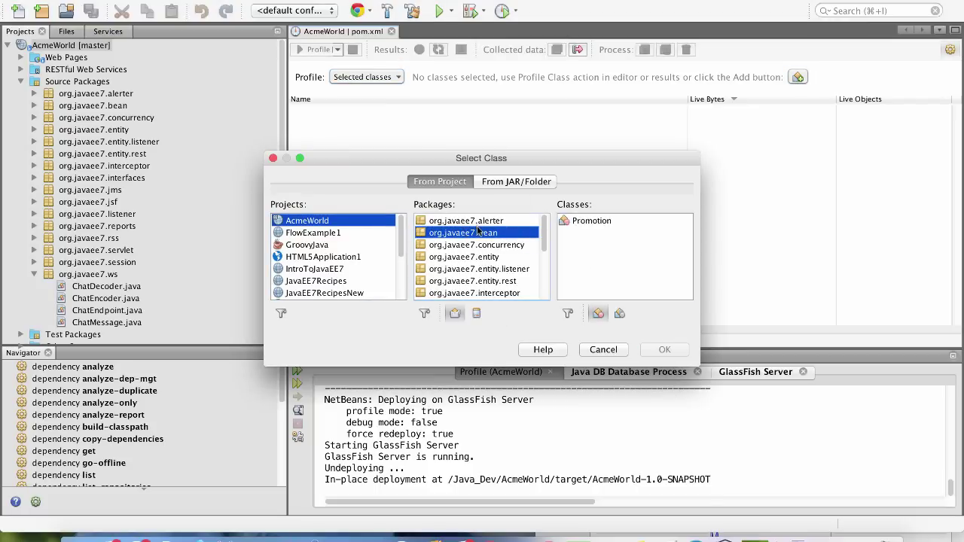
pyautogui.click(579, 220)
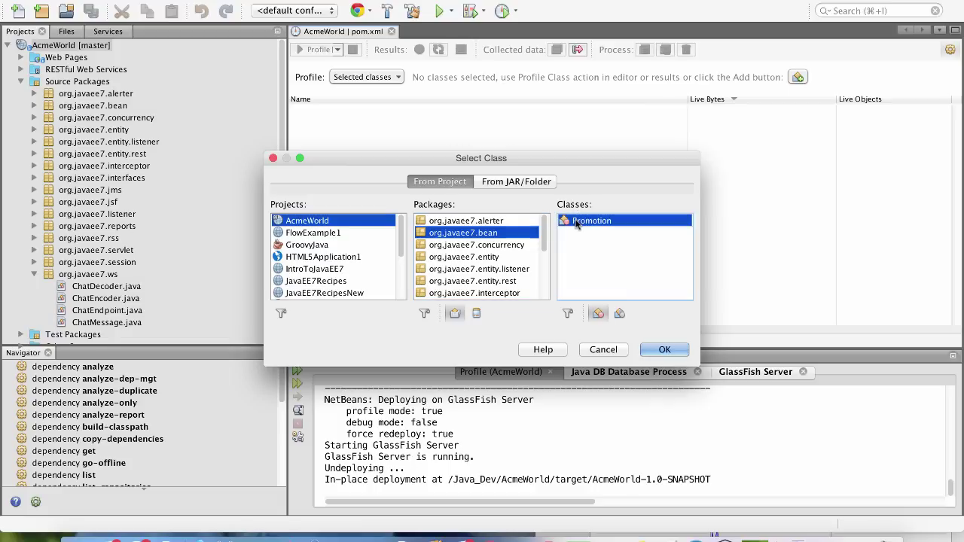
# Filter the package list in the class selection by "al"
pyautogui.click(424, 313)
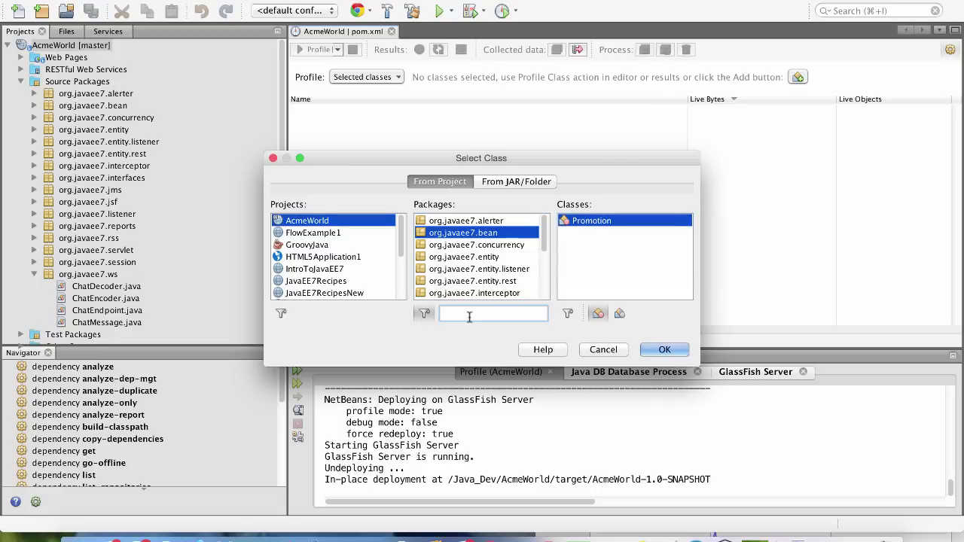
pyautogui.write('alte')
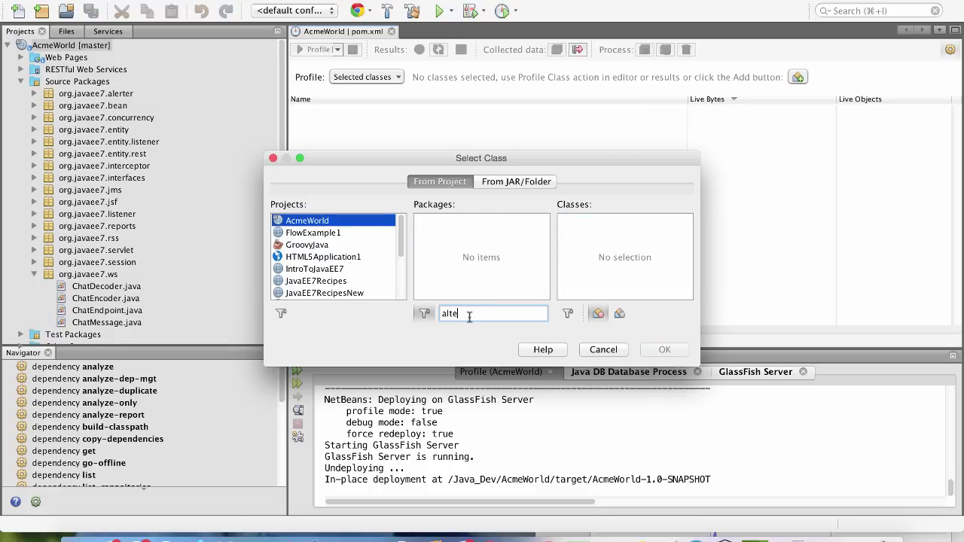
pyautogui.press('BackSpace')
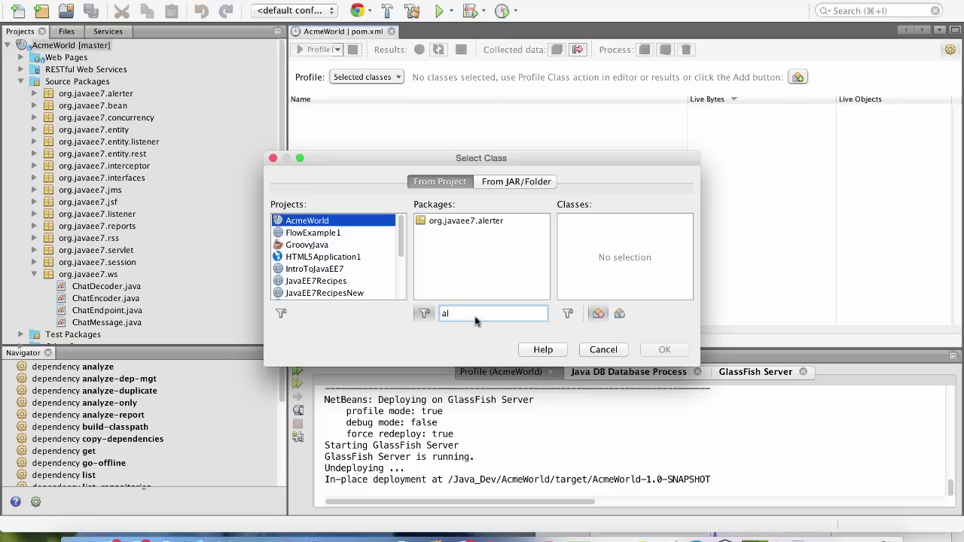
# Cancel the class selection with its package filter removed, and set Objects profiling to Project classes
pyautogui.click(424, 313)
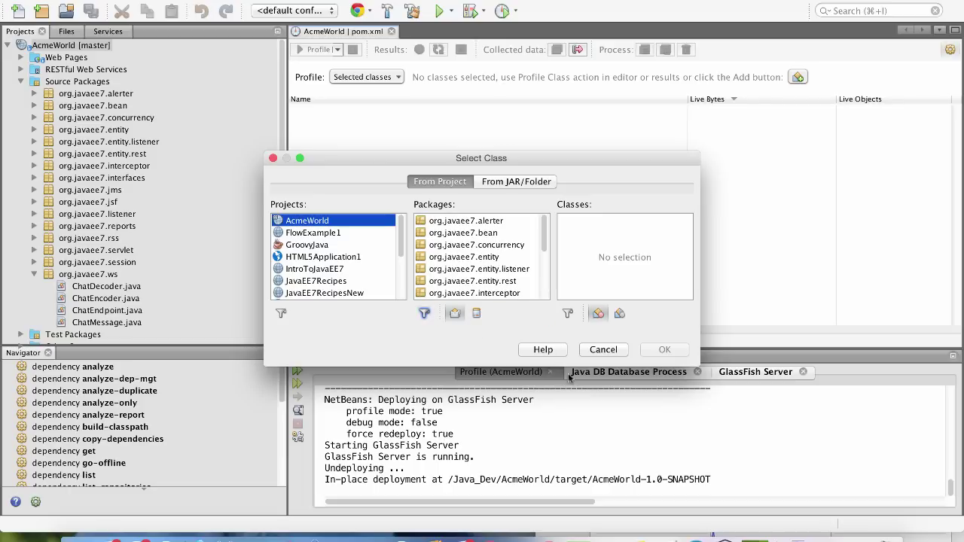
pyautogui.click(610, 349)
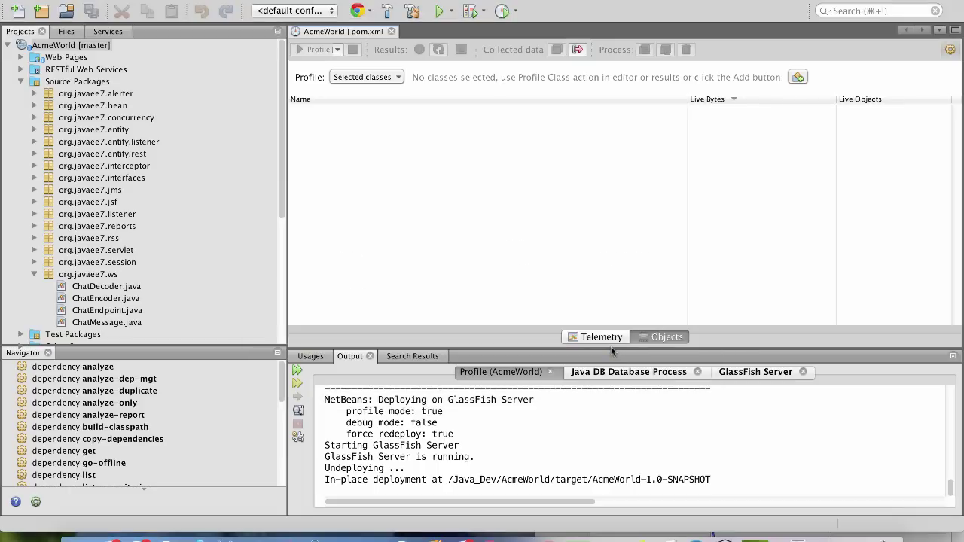
pyautogui.click(390, 77)
pyautogui.click(383, 123)
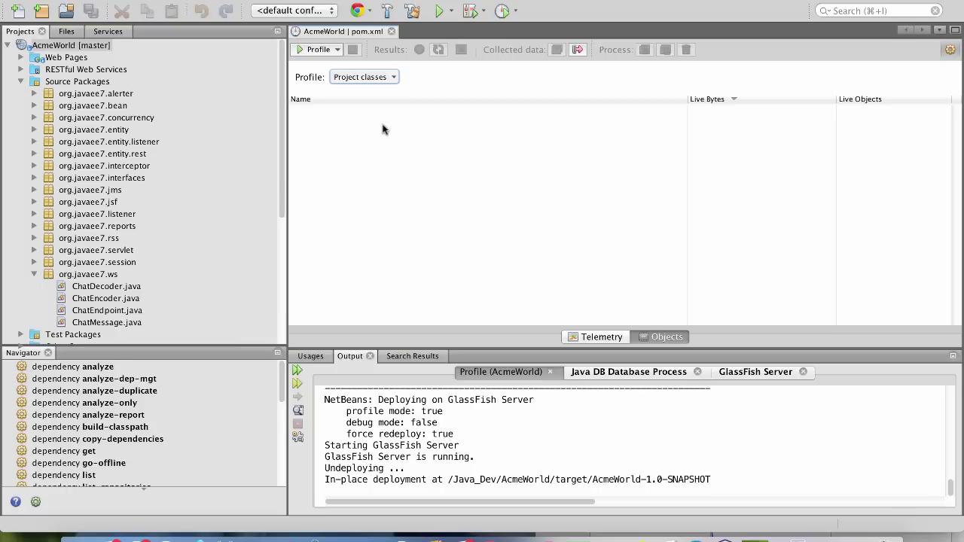
# Start profiling the project classes and look through the live bytes and live objects listed for each class
pyautogui.click(301, 50)
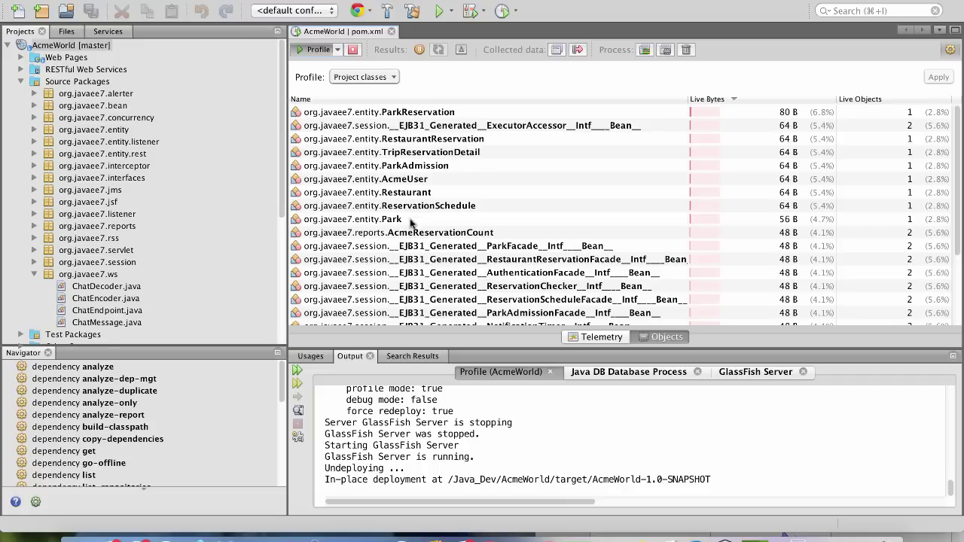
pyautogui.scroll(-3, 411, 249)
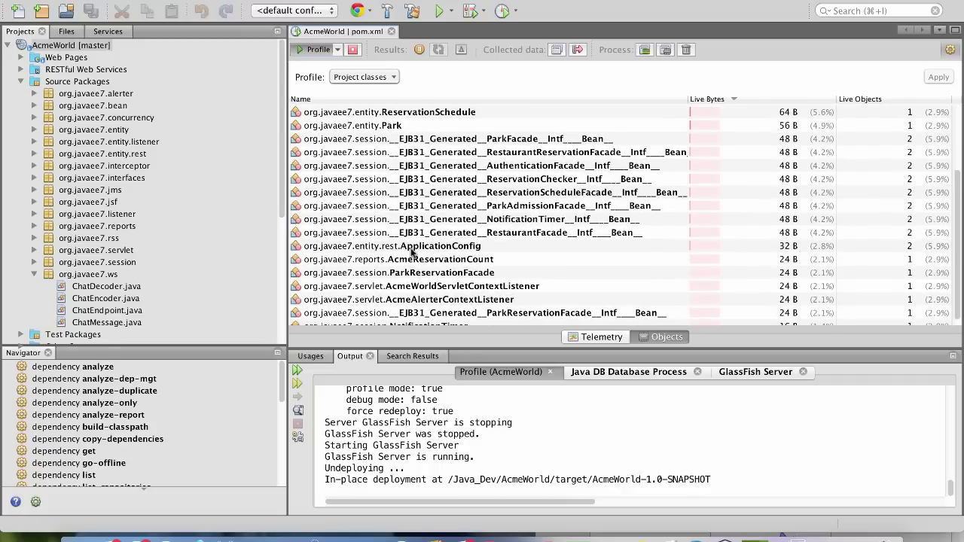
pyautogui.scroll(-1, 411, 253)
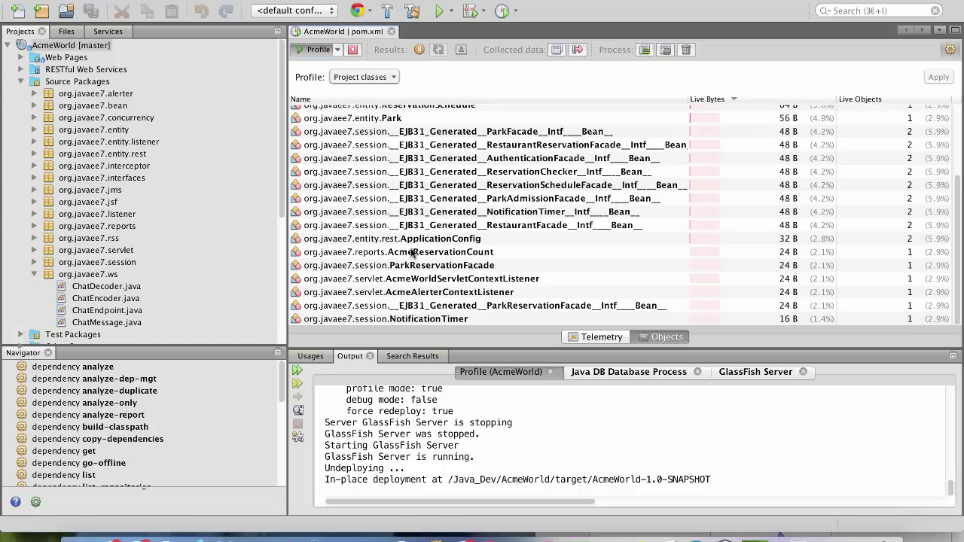
pyautogui.scroll(3, 411, 254)
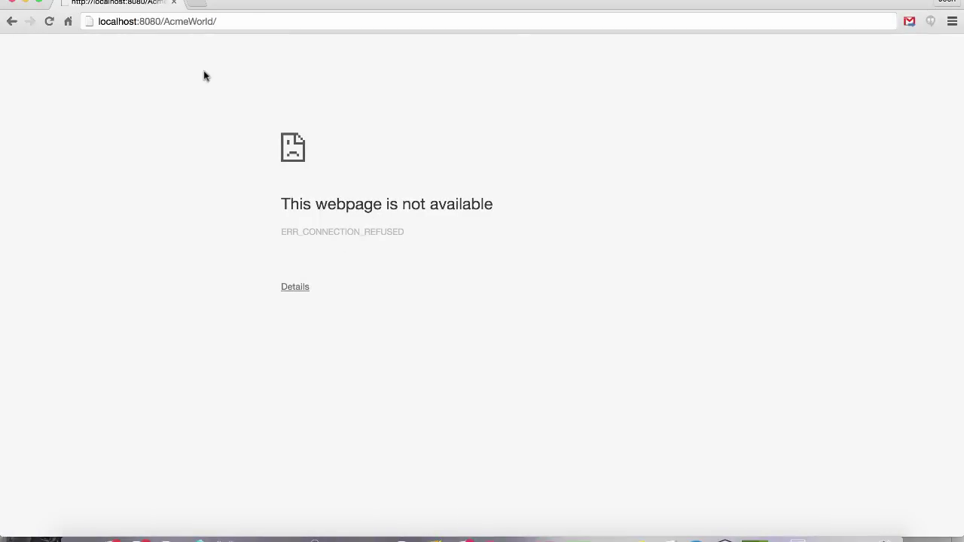
# In Chrome, load localhost:8080/AcmeWorld/, and from its Standard page open Current Reservation List (View Action) - Recipe #1
pyautogui.click(247, 22)
pyautogui.press('Return')
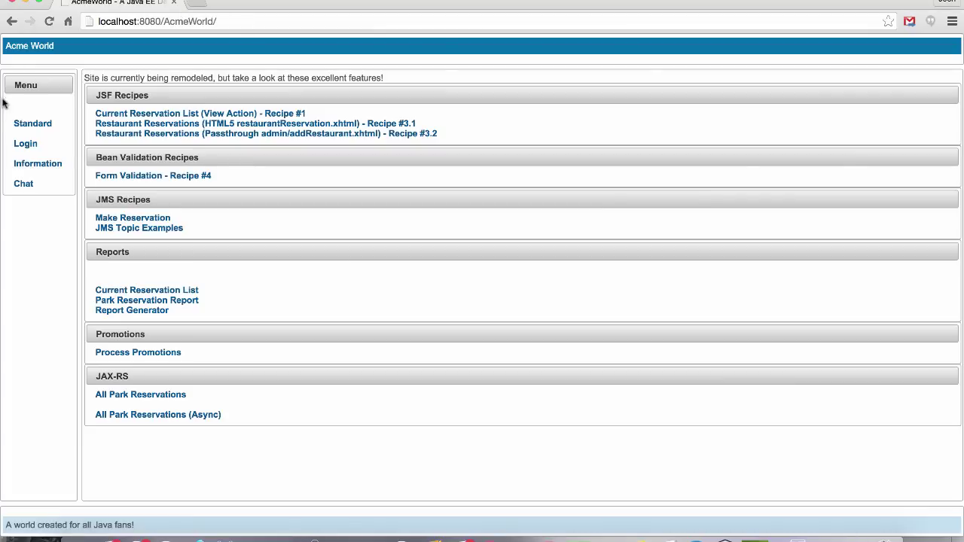
pyautogui.click(36, 128)
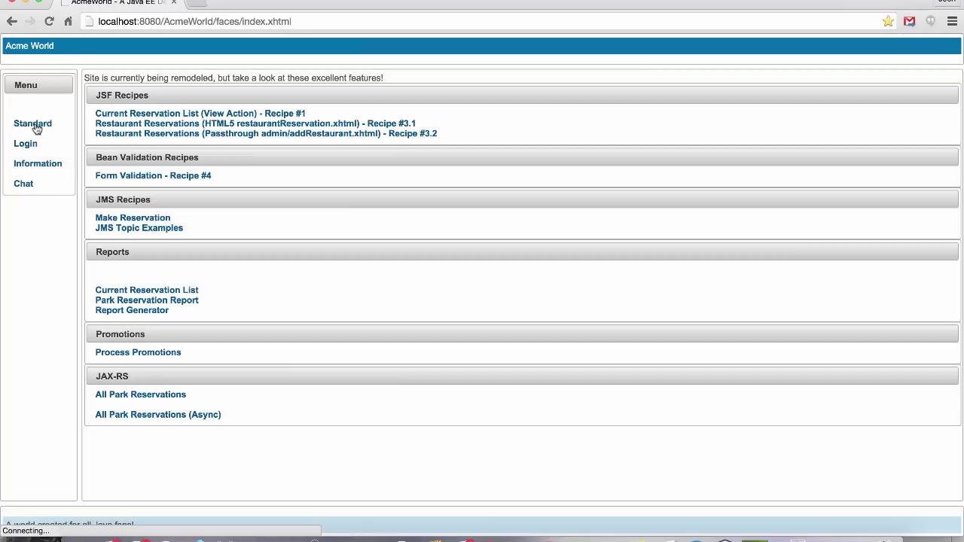
pyautogui.click(143, 115)
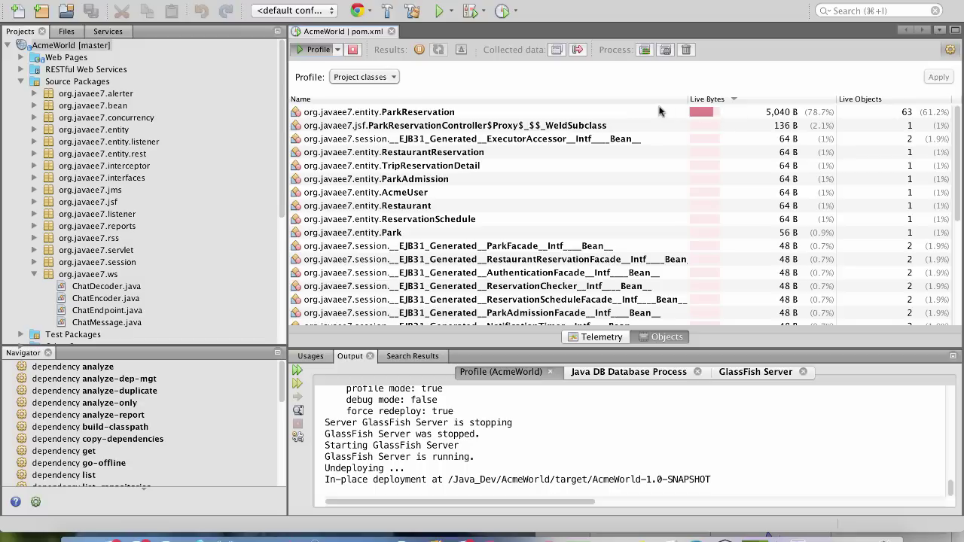
# Back in NetBeans, open the source of ParkReservation from the profiling results, read through its field declarations and close the file
pyautogui.click(455, 113)
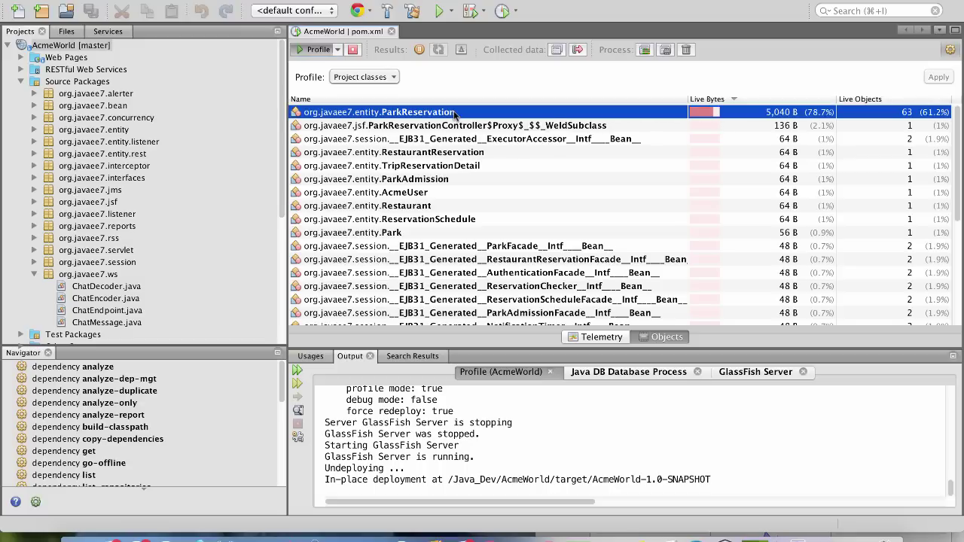
pyautogui.rightClick(455, 113)
pyautogui.click(468, 122)
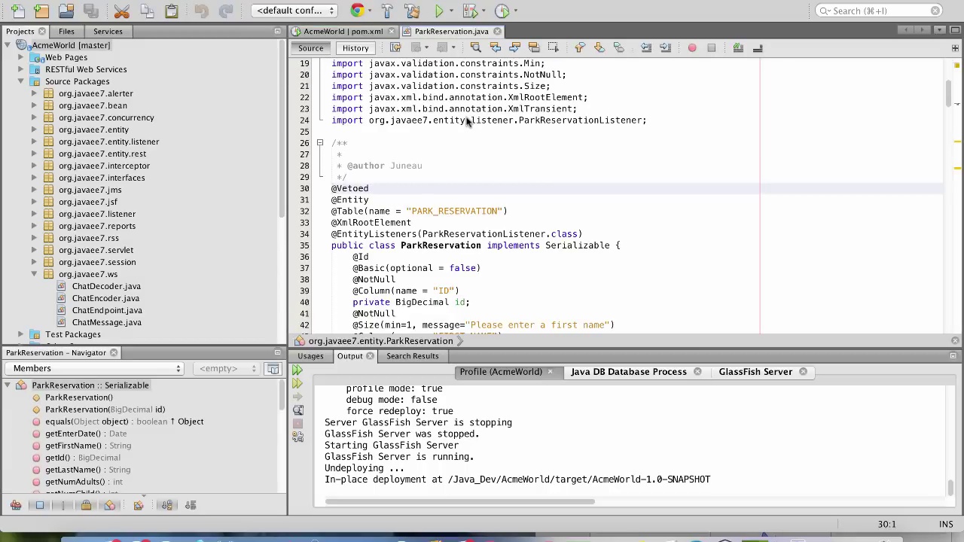
pyautogui.scroll(-7, 467, 122)
pyautogui.scroll(5, 467, 122)
pyautogui.scroll(-7, 467, 122)
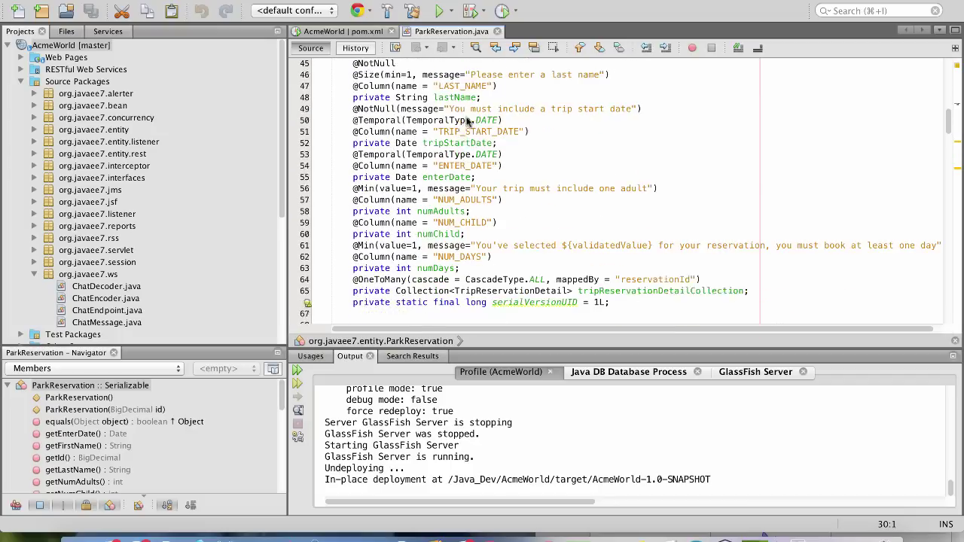
pyautogui.scroll(1, 467, 122)
pyautogui.scroll(4, 467, 122)
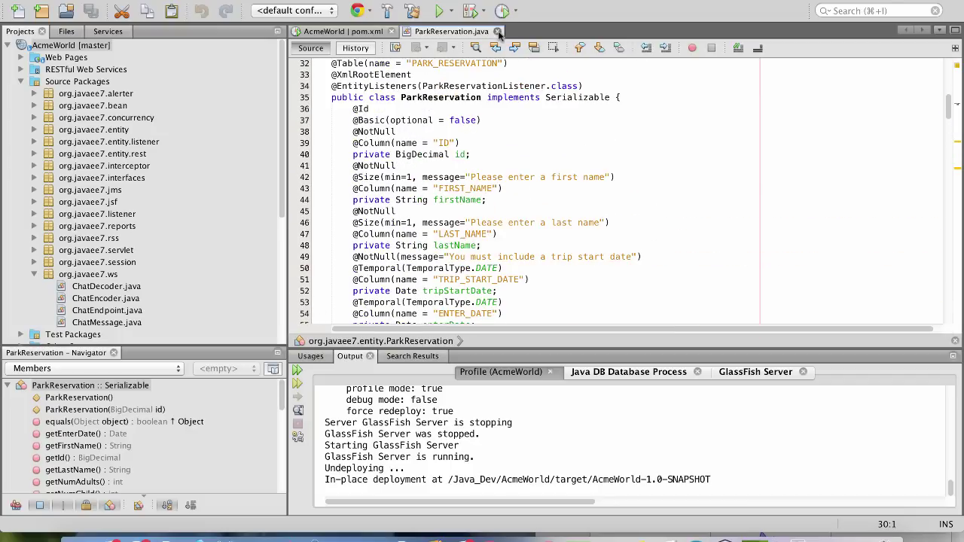
pyautogui.click(497, 32)
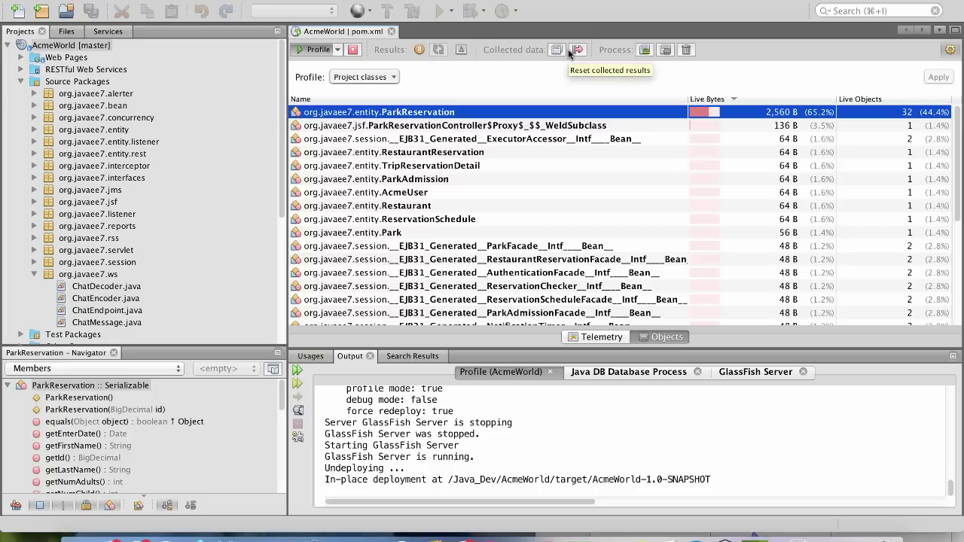
# Take a thread dump of the profiled process, examine the thread states and stack traces, and close it
pyautogui.click(645, 50)
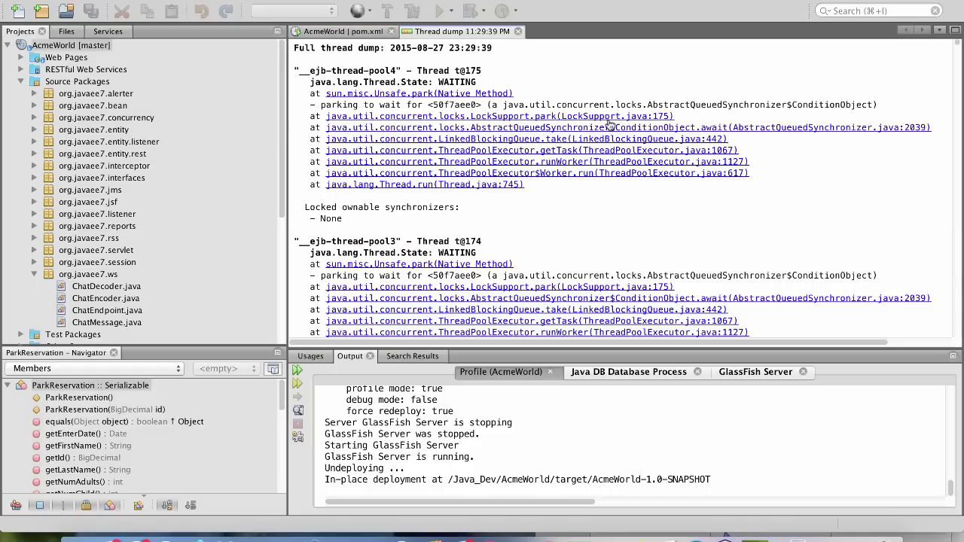
pyautogui.scroll(-8, 609, 125)
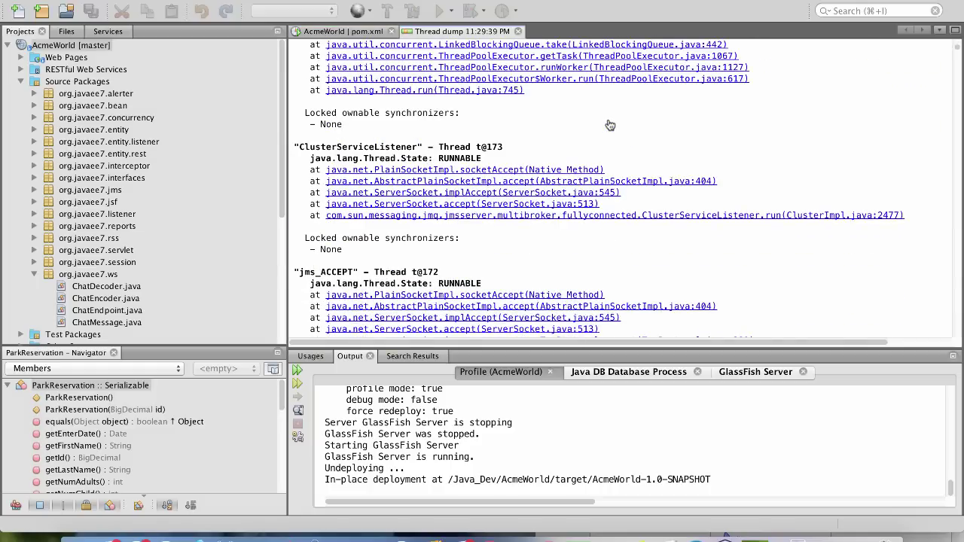
pyautogui.scroll(-6, 610, 124)
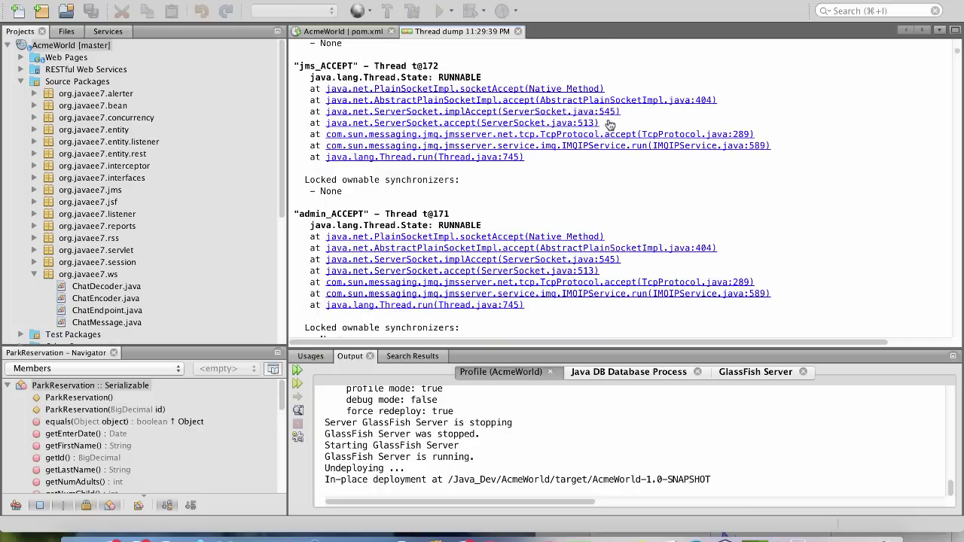
pyautogui.scroll(-9, 610, 125)
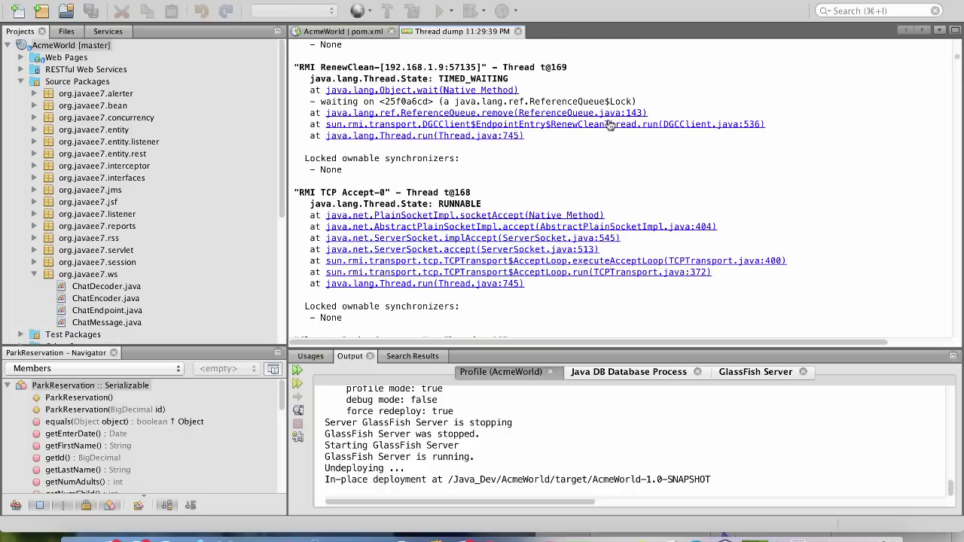
pyautogui.scroll(-2, 610, 124)
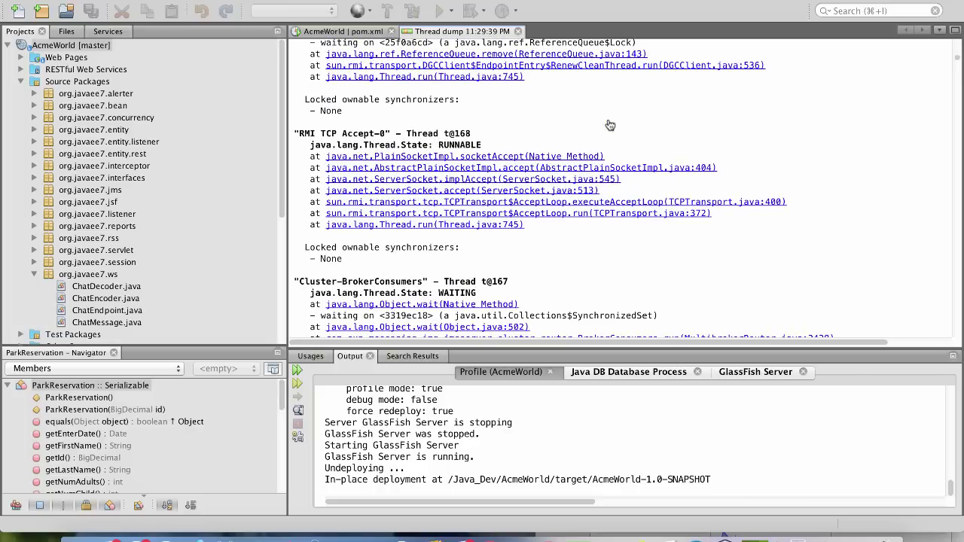
pyautogui.scroll(-7, 610, 125)
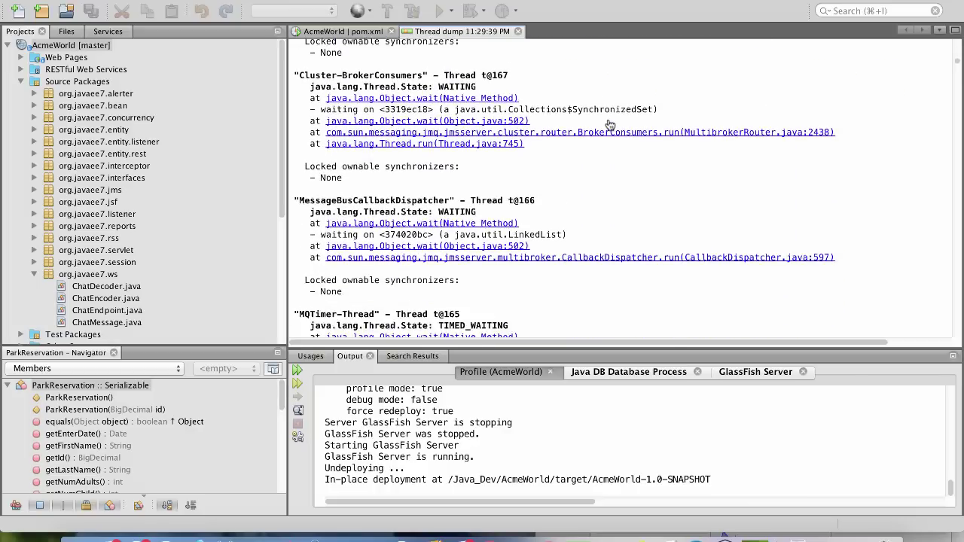
pyautogui.scroll(-4, 610, 124)
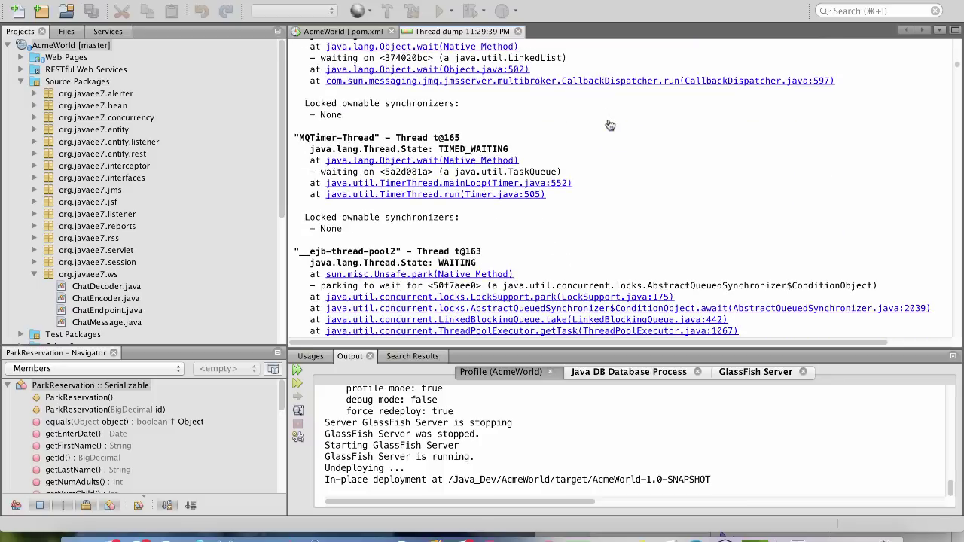
pyautogui.scroll(-5, 610, 124)
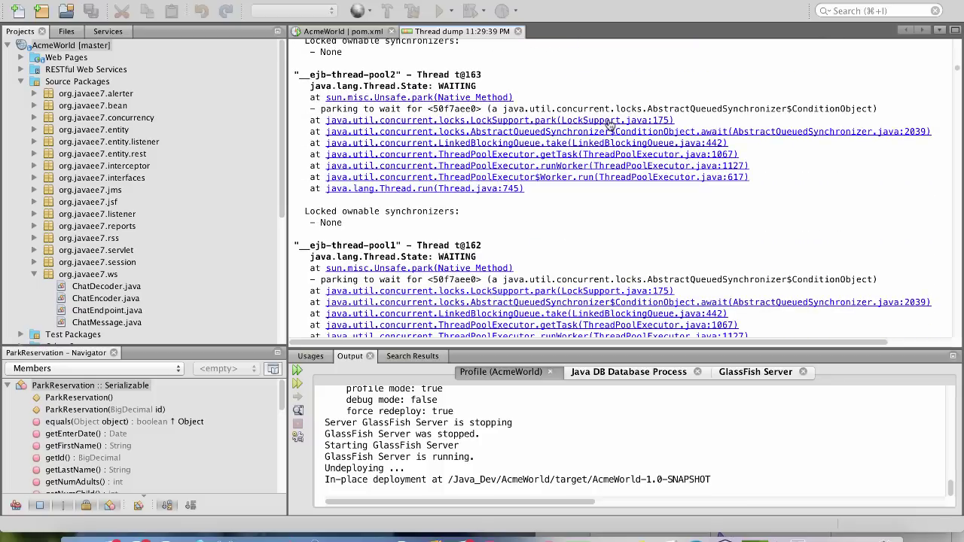
pyautogui.click(517, 31)
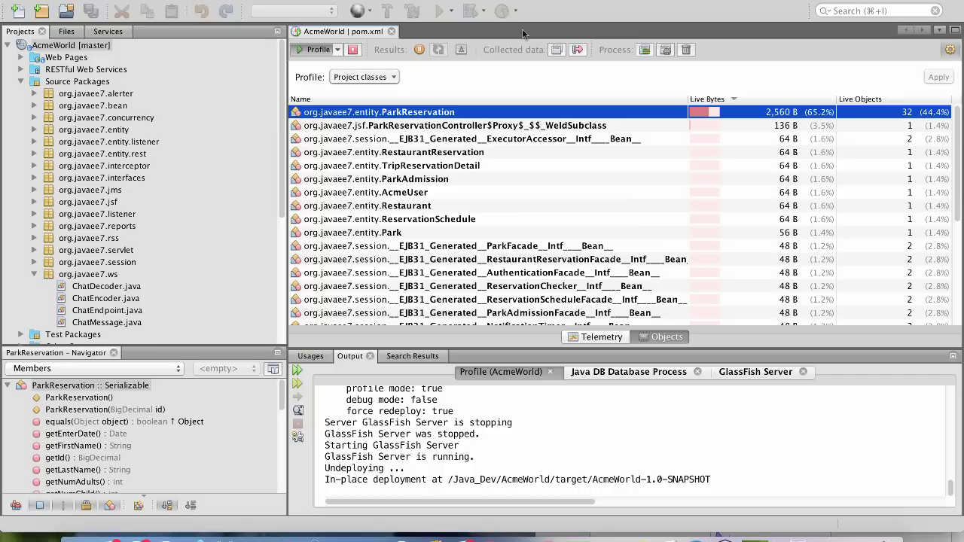
# Save a heap dump of the process to the profiled project and open it in HeapWalker
pyautogui.click(664, 51)
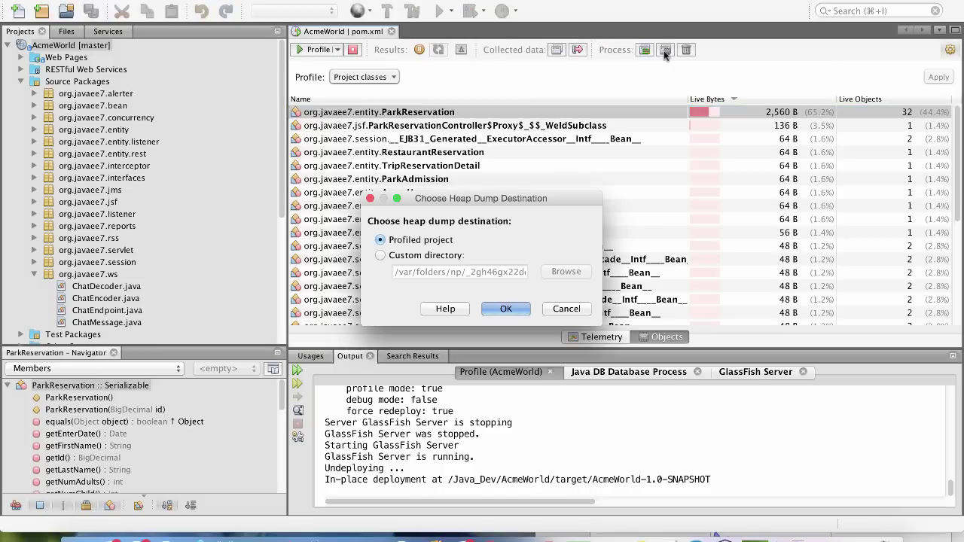
pyautogui.click(506, 309)
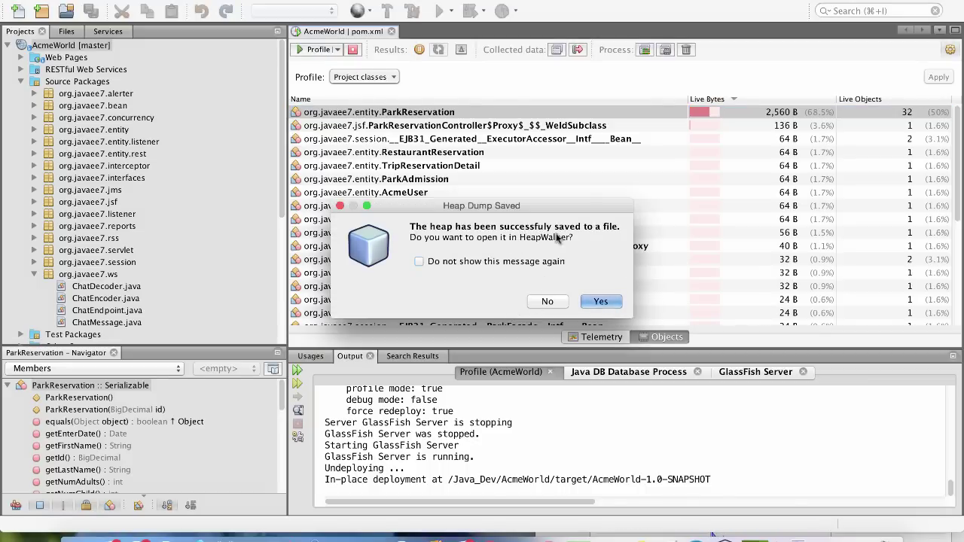
pyautogui.click(607, 304)
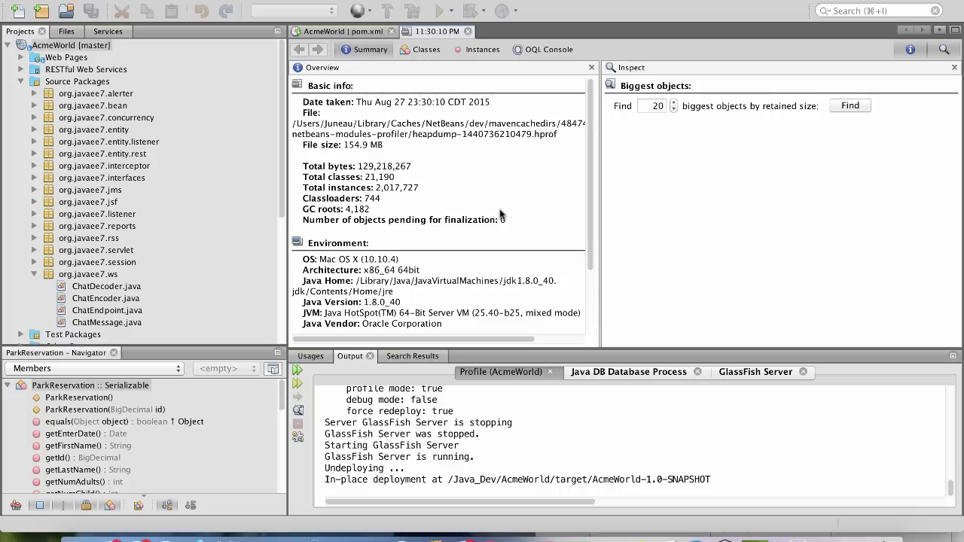
# Examine the heap dump's Summary, Classes and Instances views, and close the dump
pyautogui.scroll(-5, 501, 215)
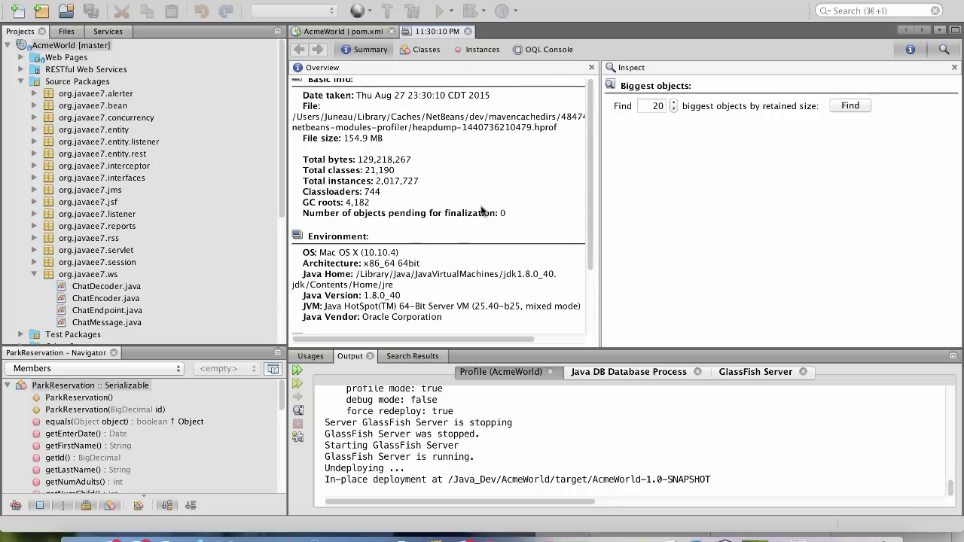
pyautogui.click(423, 49)
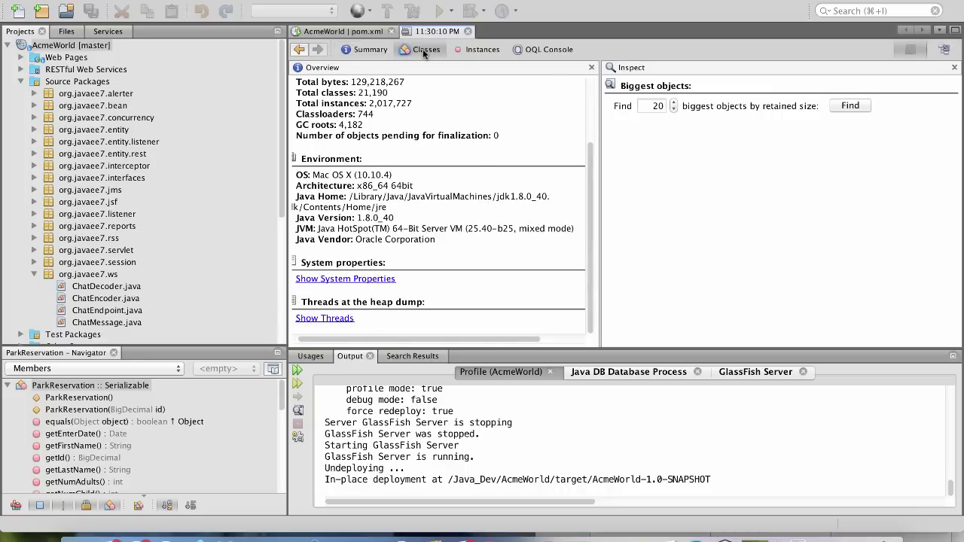
pyautogui.click(477, 49)
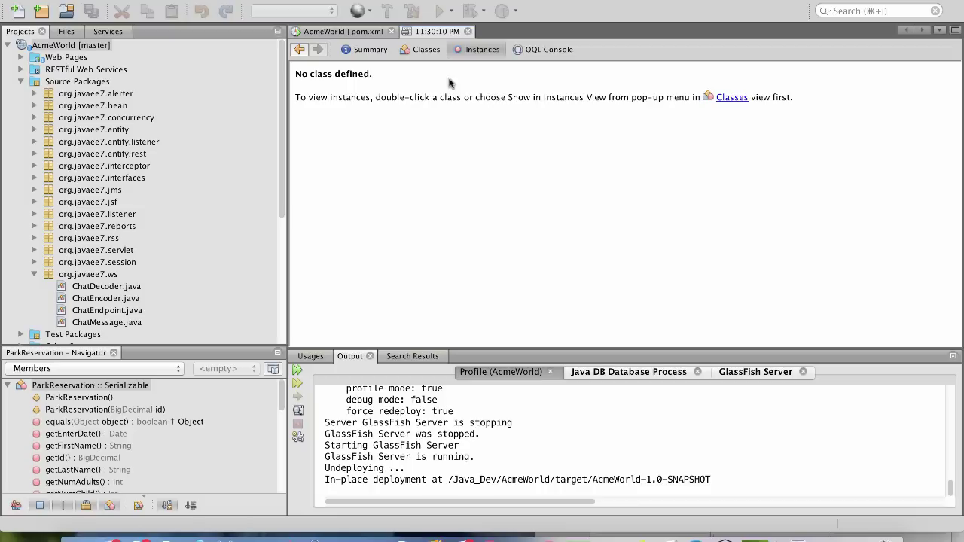
pyautogui.click(418, 48)
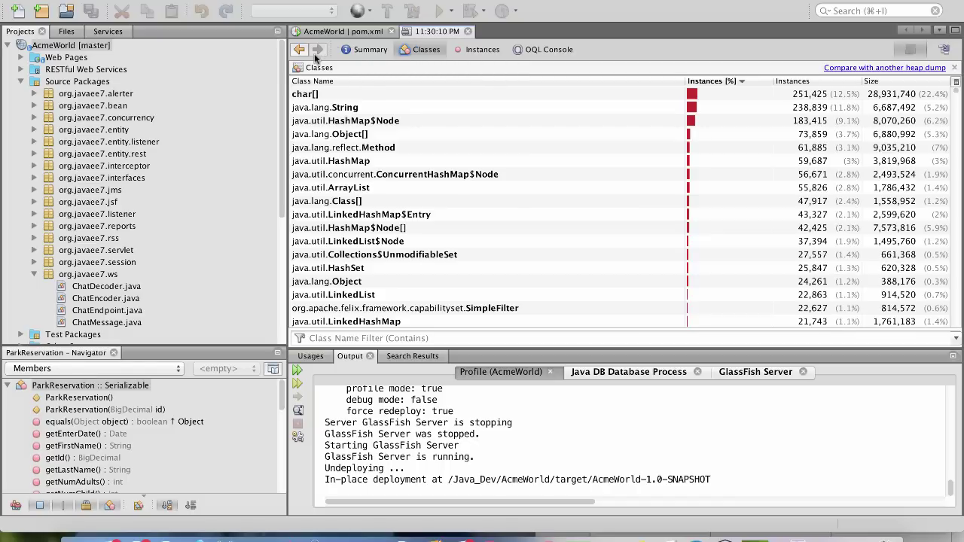
pyautogui.click(366, 50)
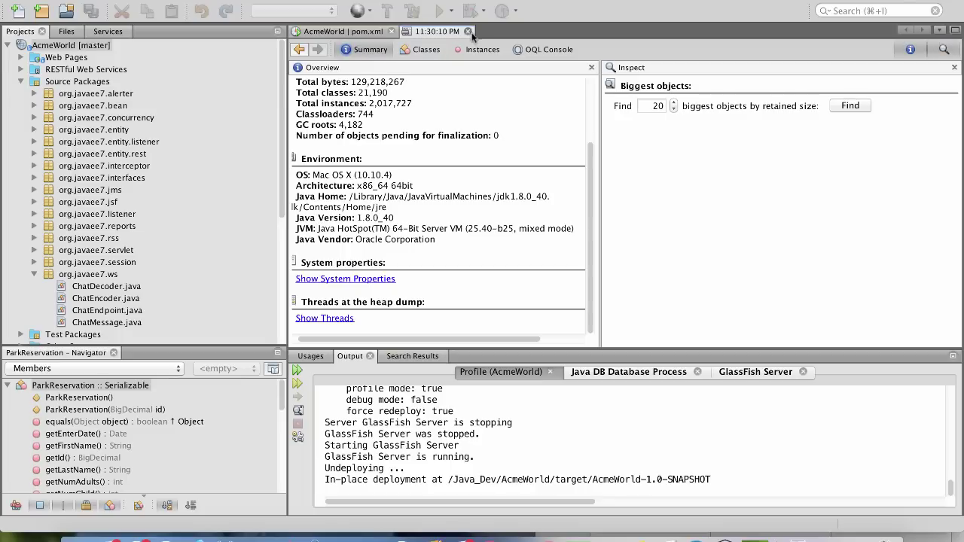
pyautogui.click(468, 31)
# Add Threads mode to the profiling session, check the thread filter choices while keeping Live threads, and select the DynamicReloader thread
pyautogui.click(337, 49)
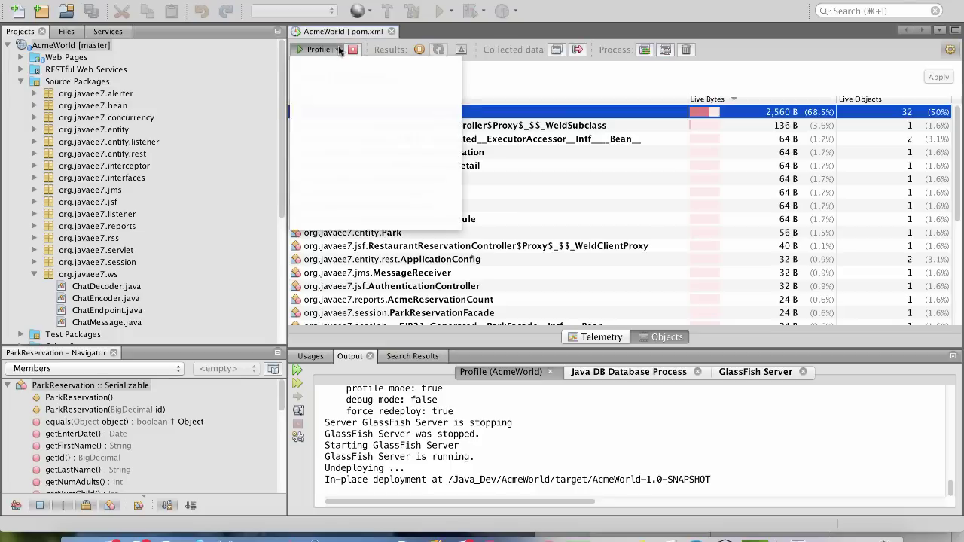
pyautogui.click(335, 153)
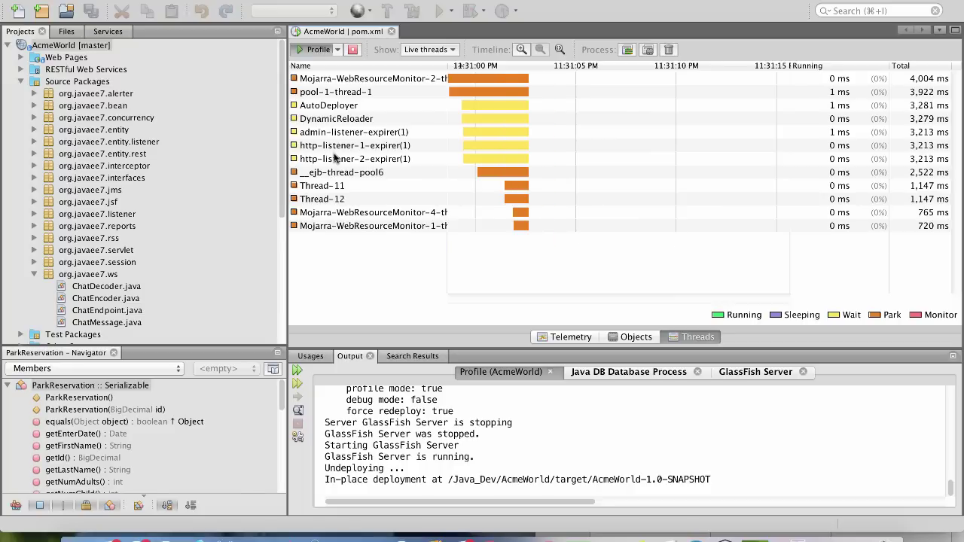
pyautogui.click(454, 50)
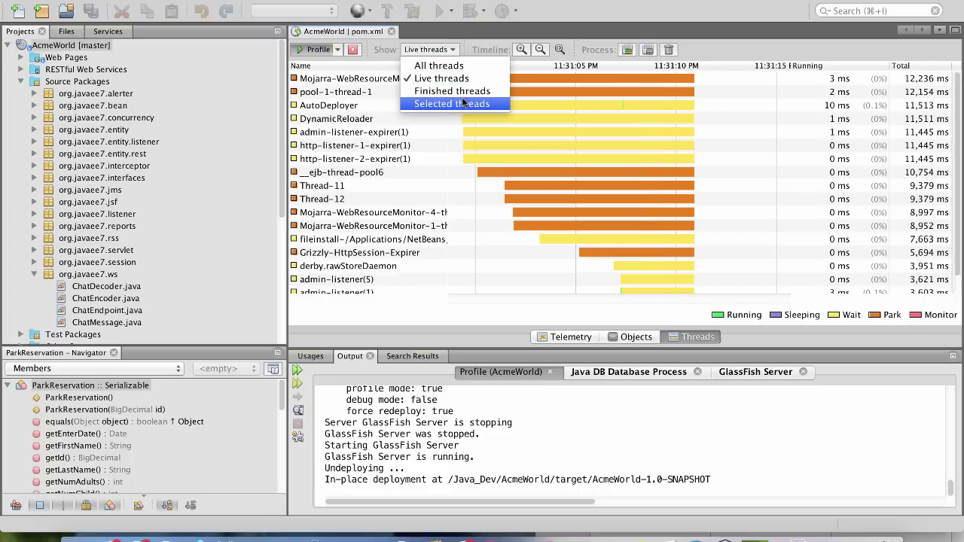
pyautogui.click(570, 119)
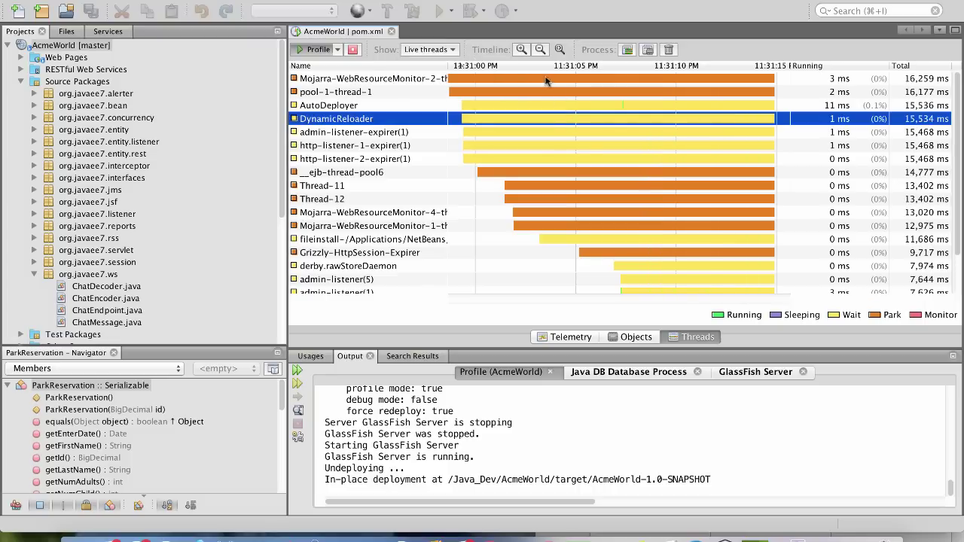
# Zoom the thread timeline out and in to compare thread states, and select the pool-1-thread-1 row
pyautogui.click(540, 49)
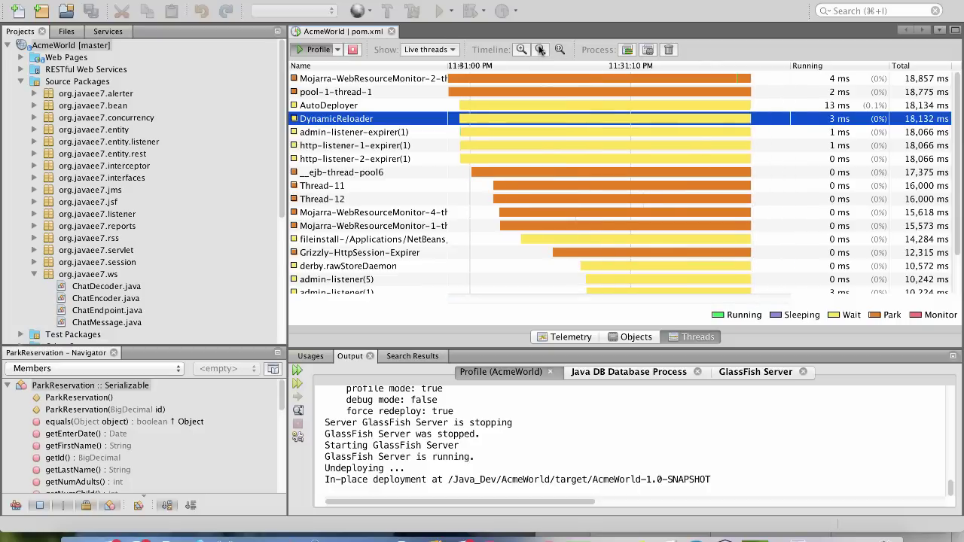
pyautogui.click(523, 49)
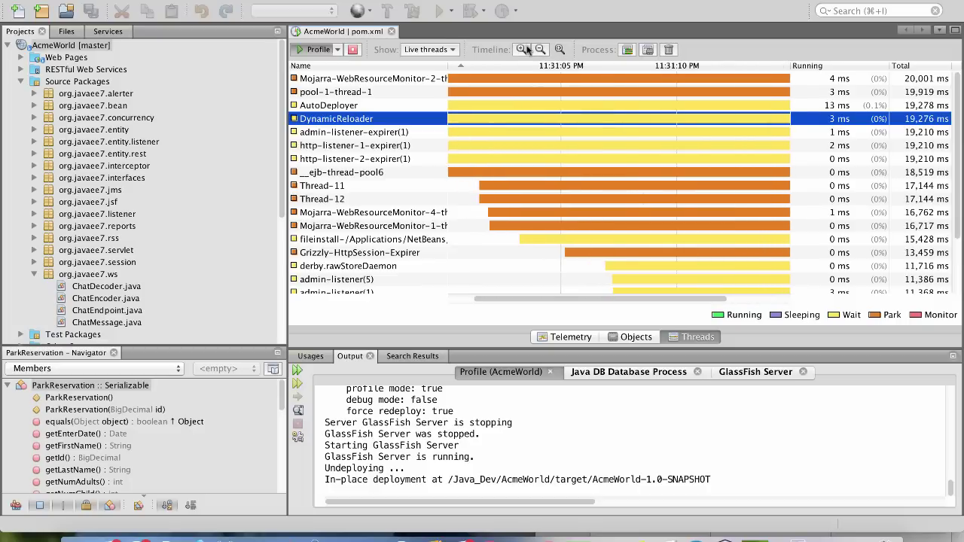
pyautogui.click(540, 49)
pyautogui.click(539, 48)
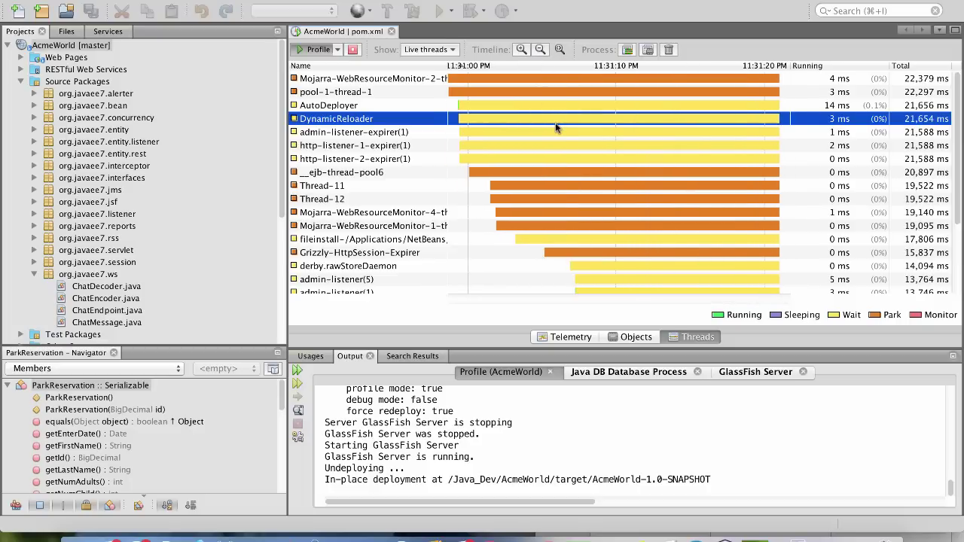
pyautogui.click(559, 105)
pyautogui.click(556, 88)
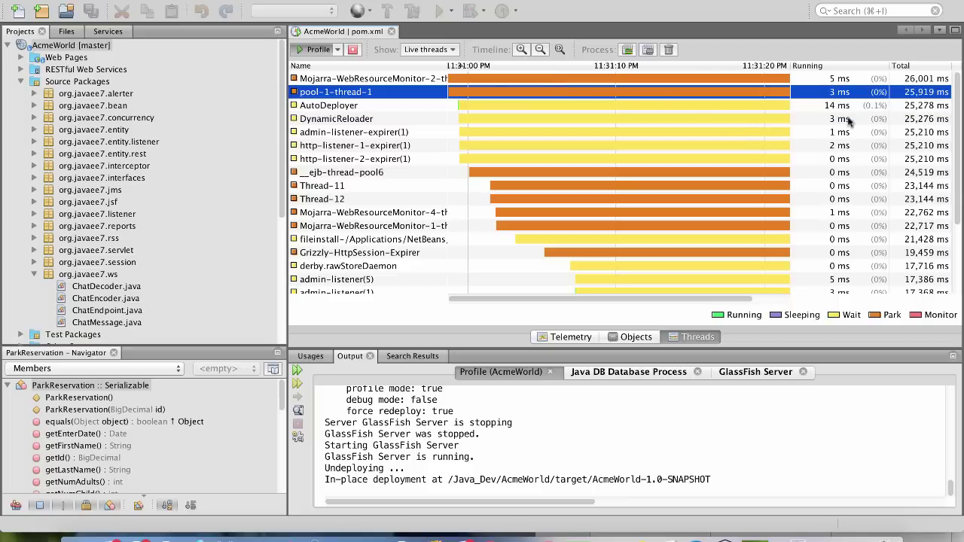
# Take another thread dump of the profiled process, look through its stack traces and return to the AcmeWorld profiling results
pyautogui.click(626, 49)
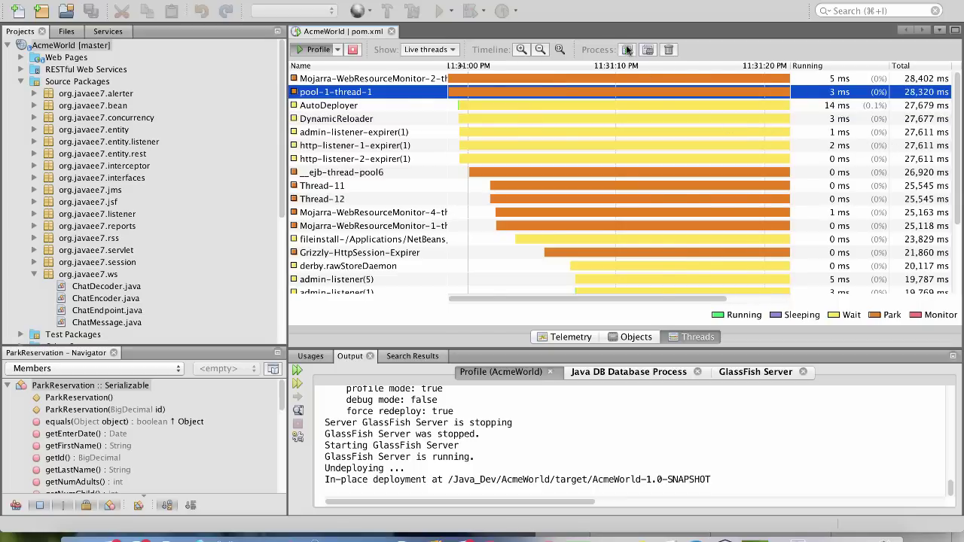
pyautogui.scroll(-10, 520, 211)
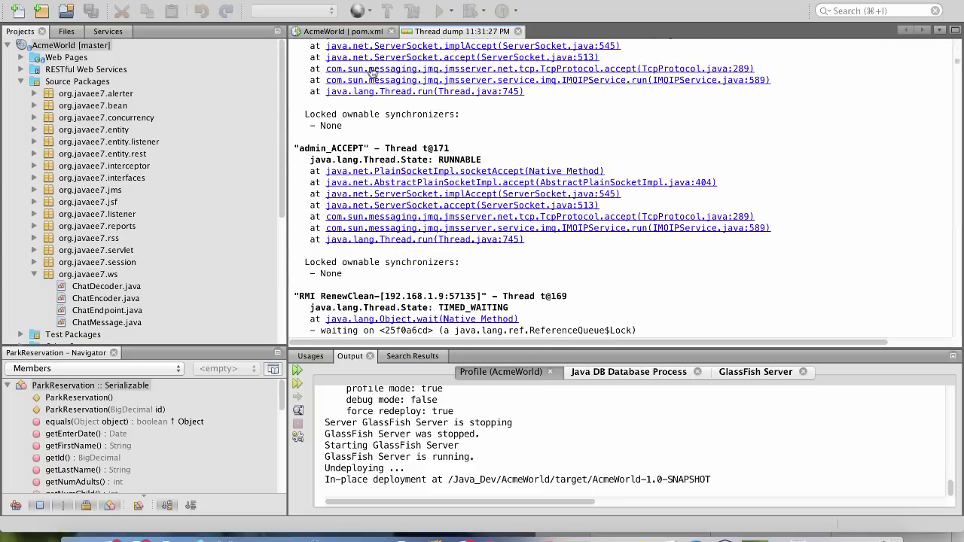
pyautogui.click(342, 30)
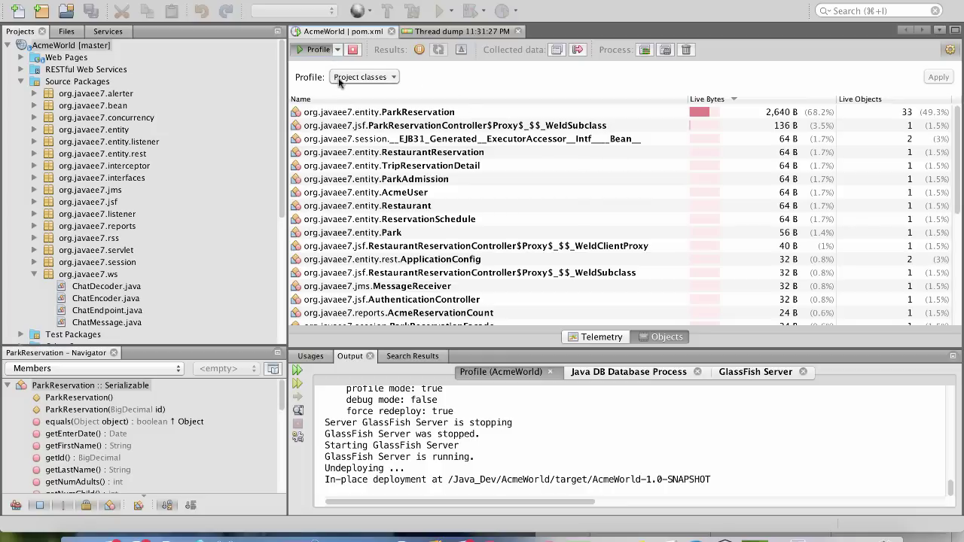
# Switch profiling from Objects to Methods mode and review the class scope options, keeping Project classes
pyautogui.click(337, 50)
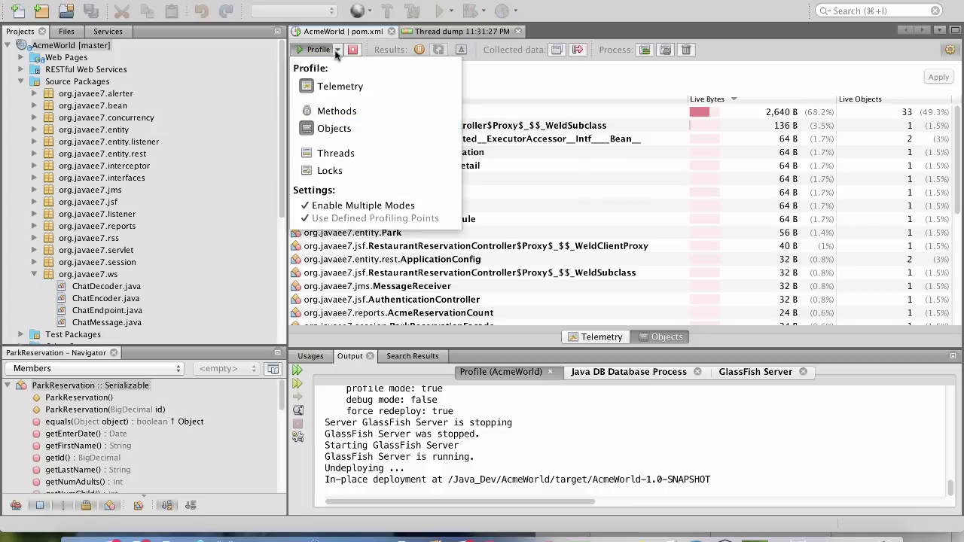
pyautogui.click(338, 113)
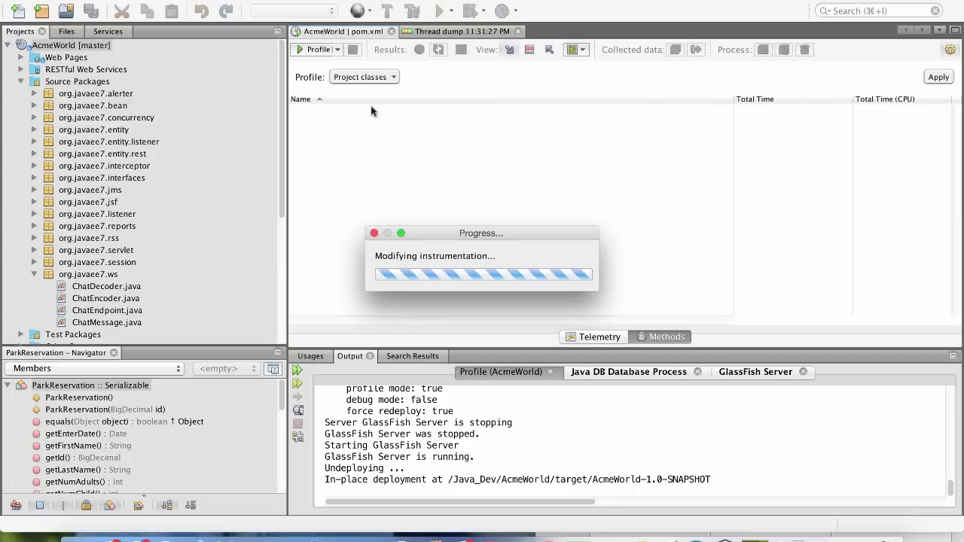
pyautogui.click(385, 77)
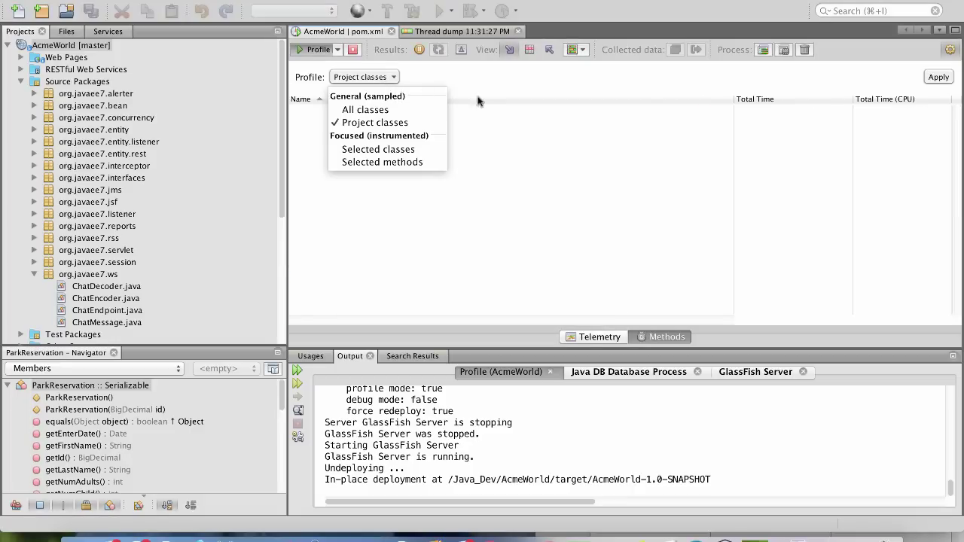
pyautogui.click(466, 129)
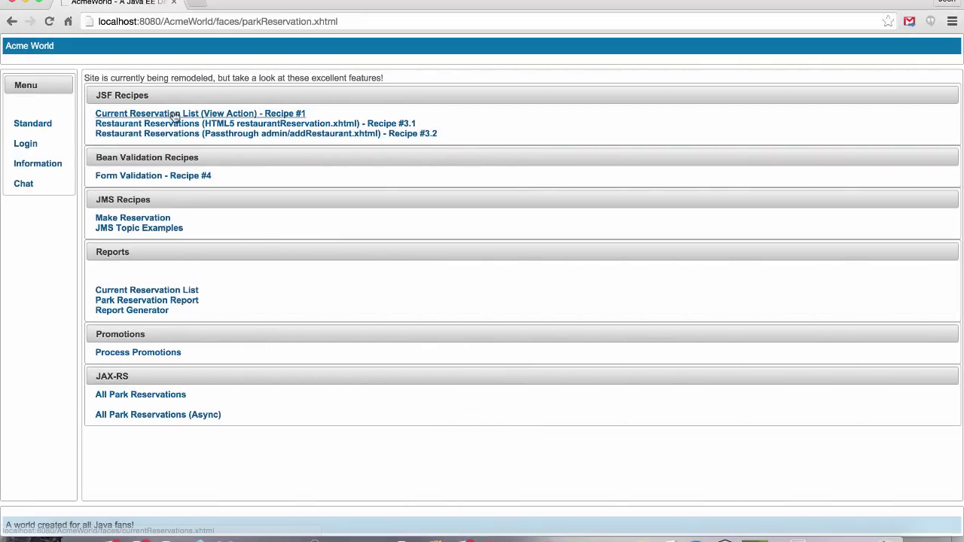
# In the AcmeWorld web app in the browser, open the Current Reservation List, one reservation, and the Information and Standard pages, and return to NetBeans
pyautogui.click(173, 115)
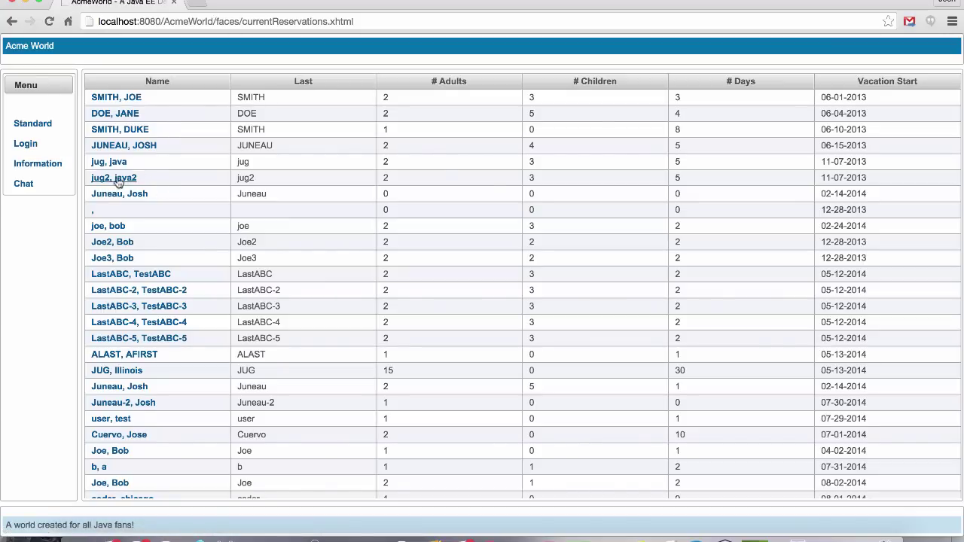
pyautogui.click(118, 181)
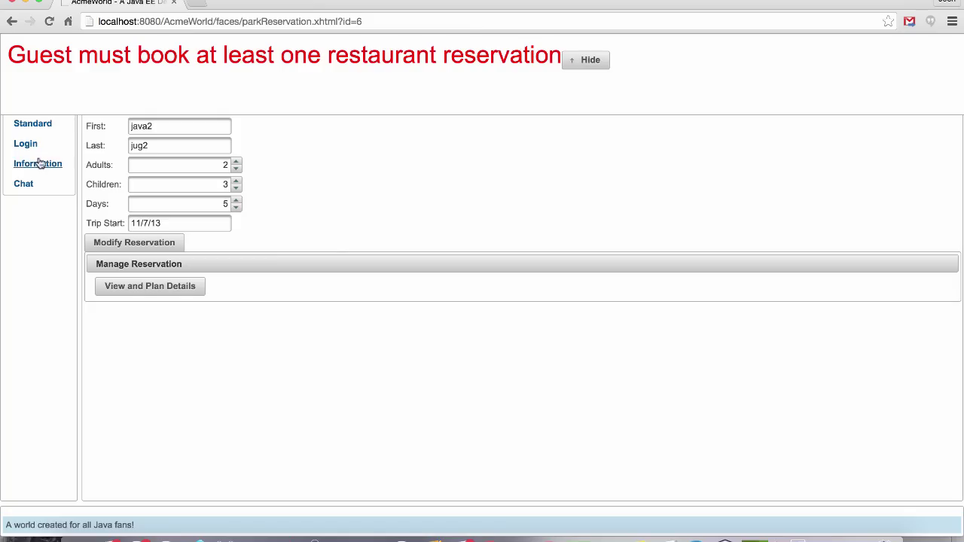
pyautogui.click(39, 164)
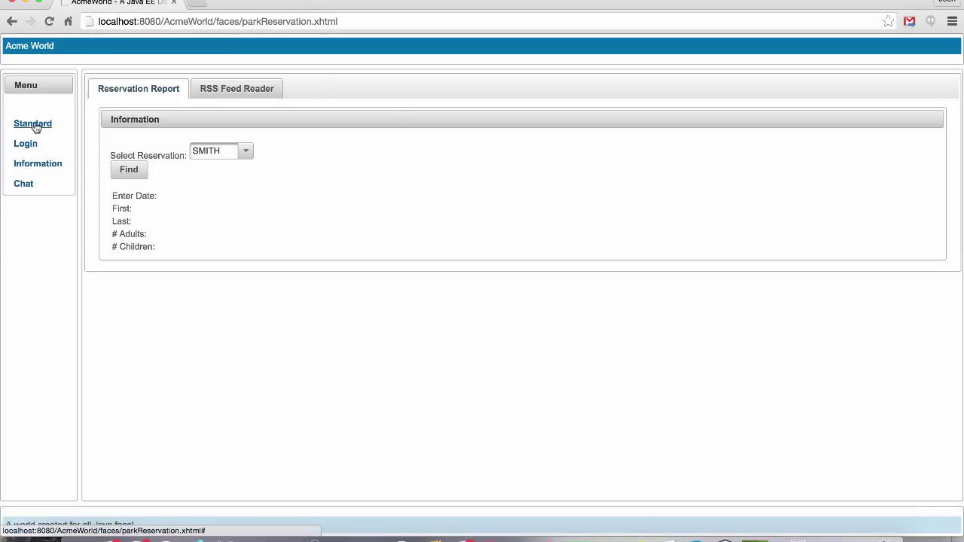
pyautogui.click(33, 124)
pyautogui.press('super+Tab')
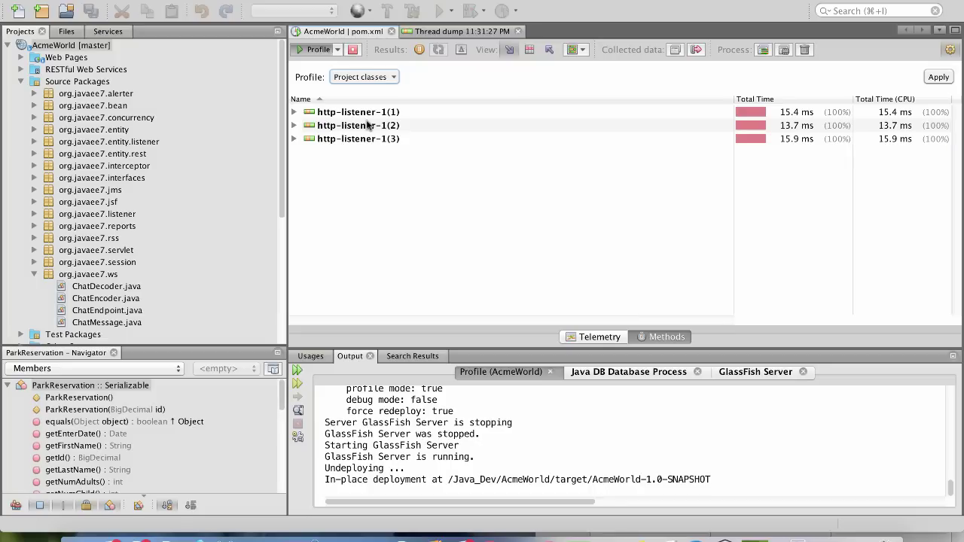
# Expand the http-listener-1(1) call tree, show the Hot Spots view and examine the QueryImpl.getResultList and JsonObjectImpl.toString entries
pyautogui.doubleClick(362, 113)
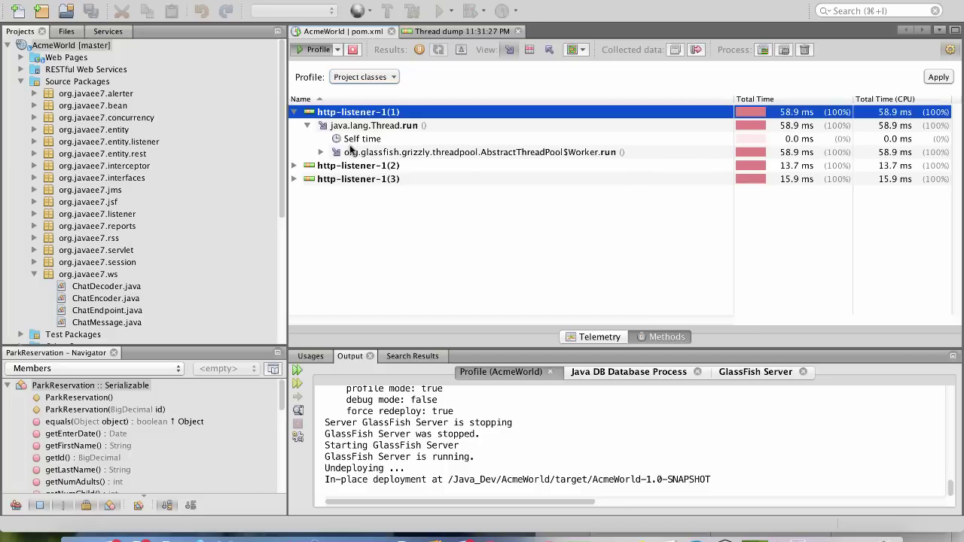
pyautogui.click(530, 50)
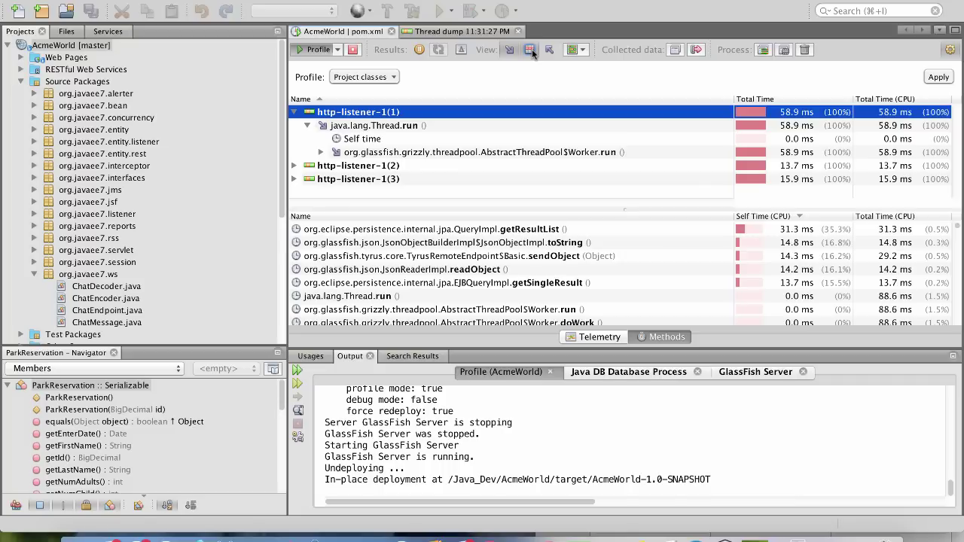
pyautogui.click(499, 231)
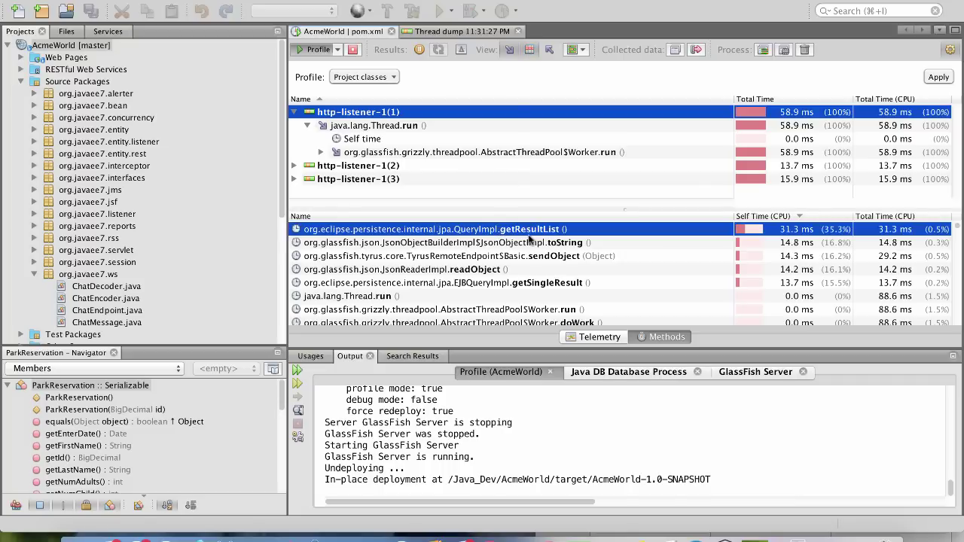
pyautogui.click(517, 244)
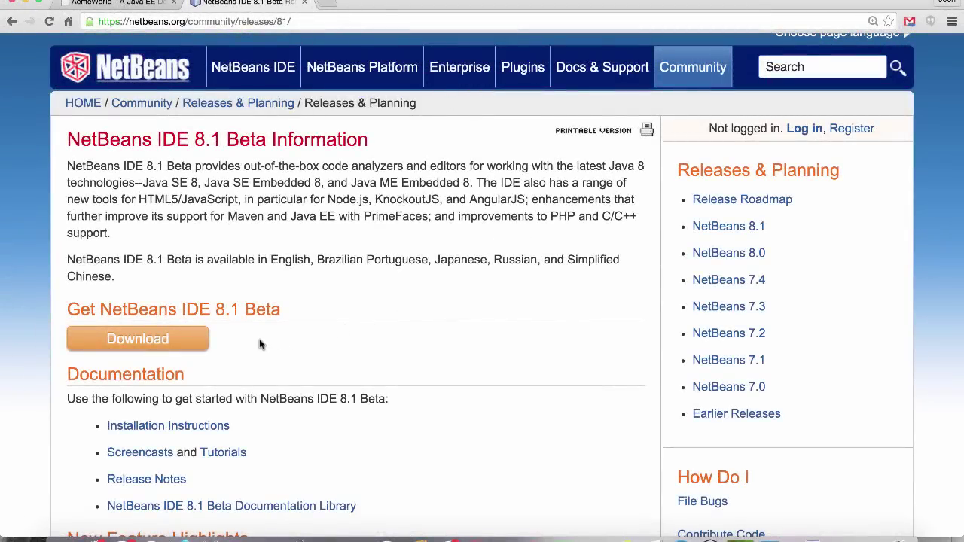
# On the NetBeans IDE 8.1 Beta page in the browser, read through the documentation links and New Feature Highlights, and return to the download section
pyautogui.scroll(-3, 260, 344)
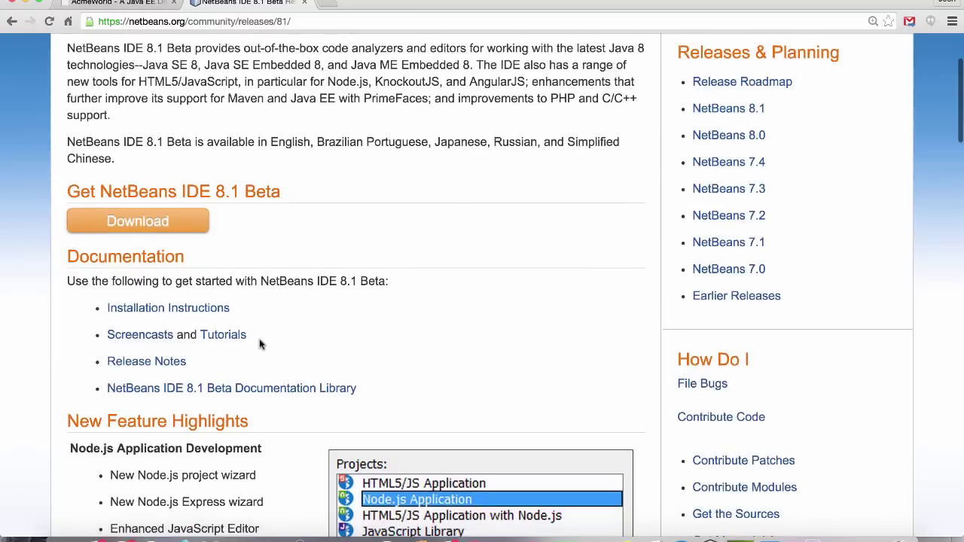
pyautogui.scroll(-3, 260, 344)
pyautogui.scroll(-6, 260, 344)
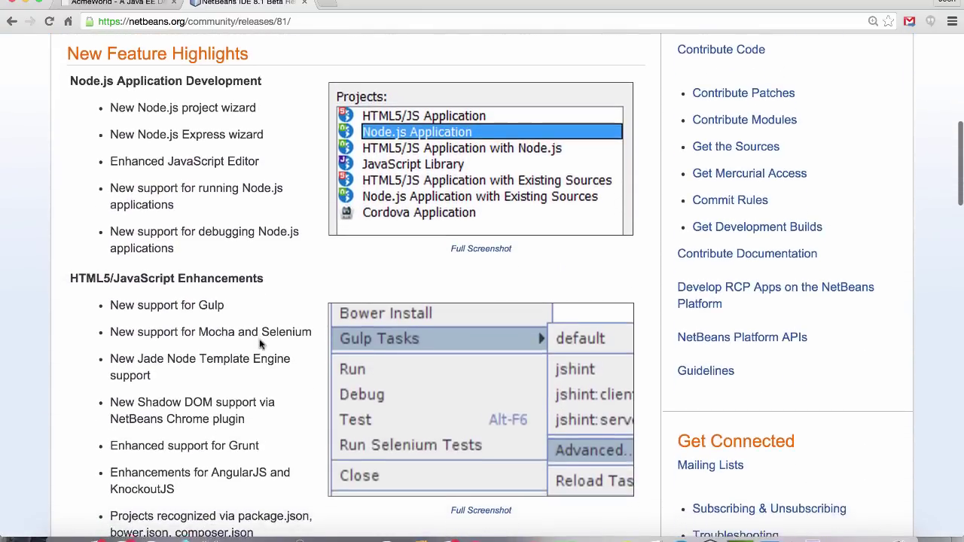
pyautogui.scroll(-12, 260, 344)
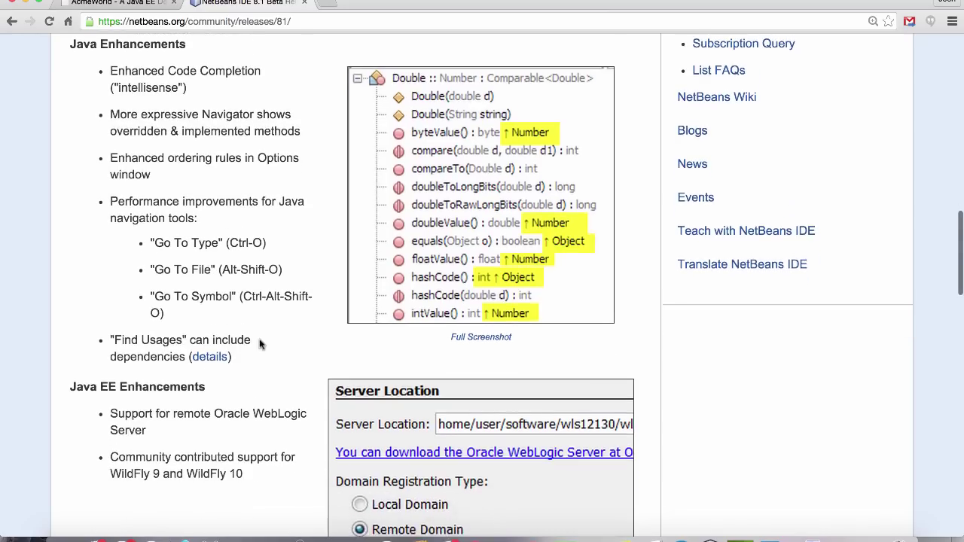
pyautogui.scroll(-11, 260, 344)
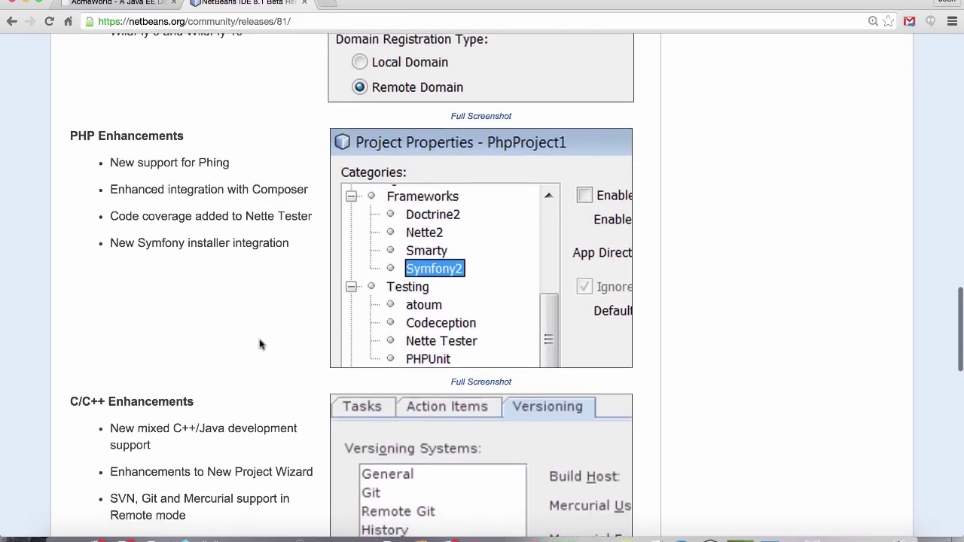
pyautogui.scroll(20, 259, 344)
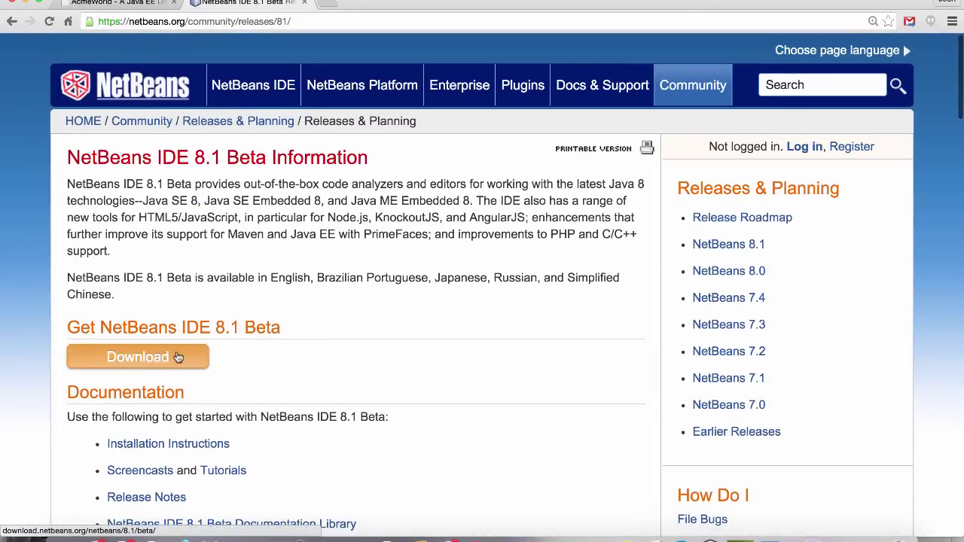